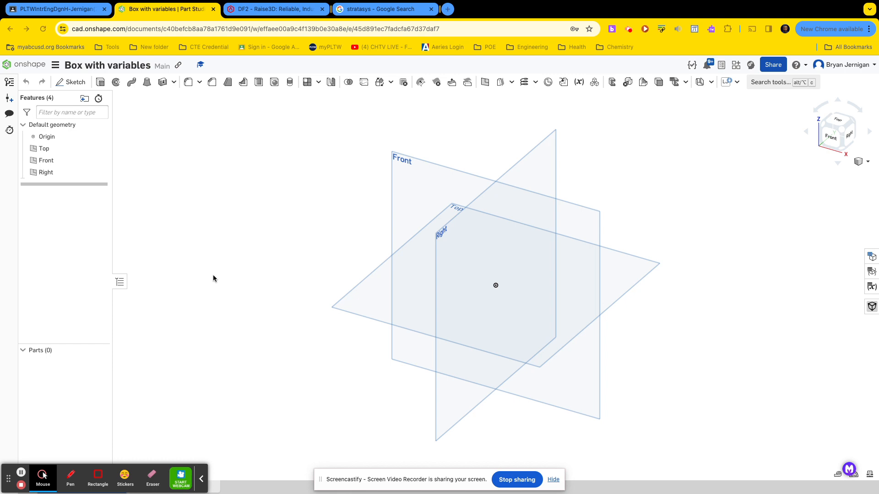
Create a length variable named Height with a value of 5 in
{"action": "left_click", "coordinate": [579, 83]}
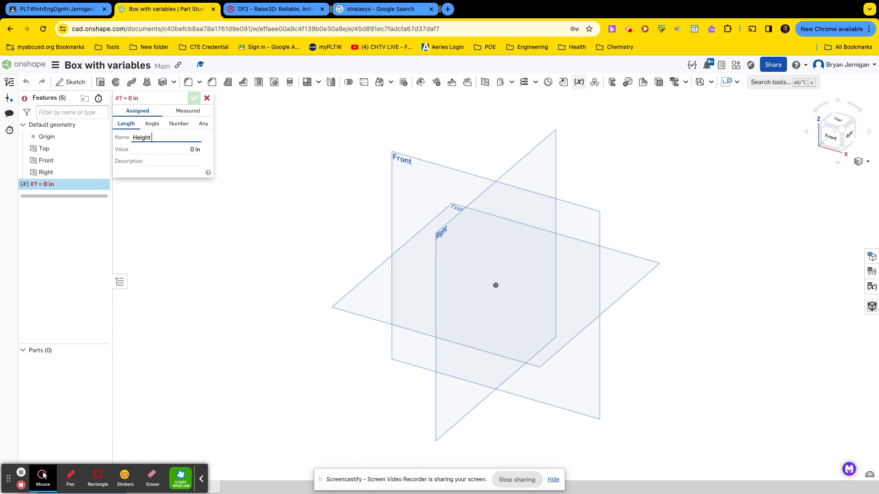
{"action": "key", "text": "Tab"}
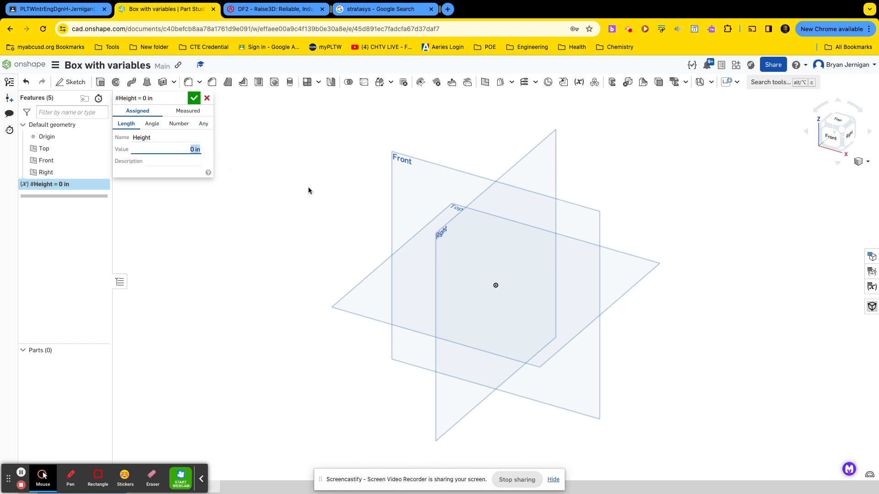
{"action": "type", "text": "5"}
{"action": "left_click", "coordinate": [194, 98]}
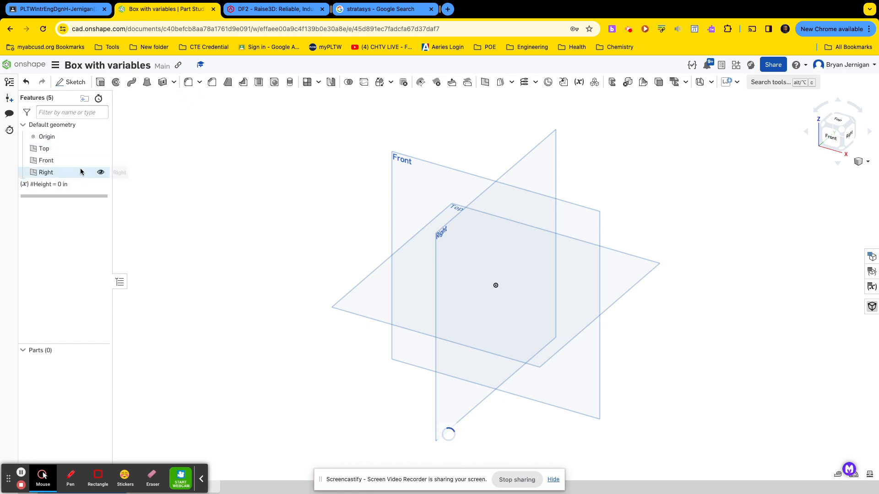
Reopen the Height variable to examine its measured-value options, then return it to the assigned type
{"action": "double_click", "coordinate": [61, 184]}
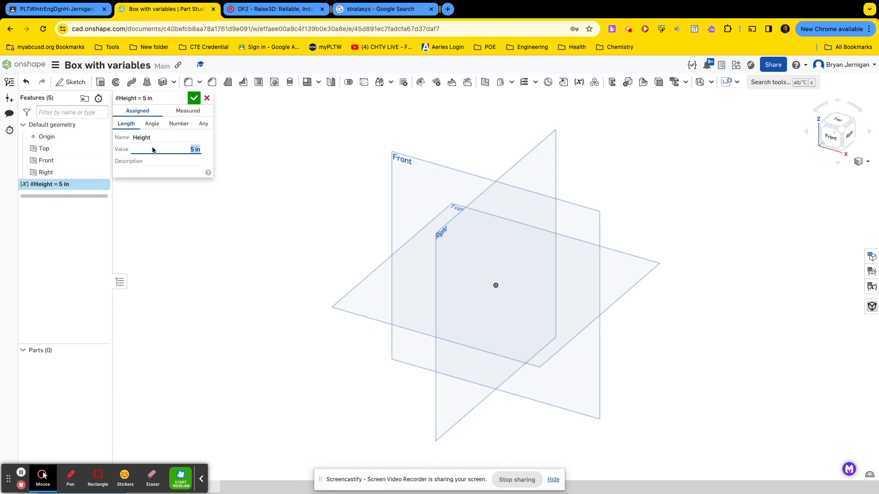
{"action": "left_click", "coordinate": [183, 115]}
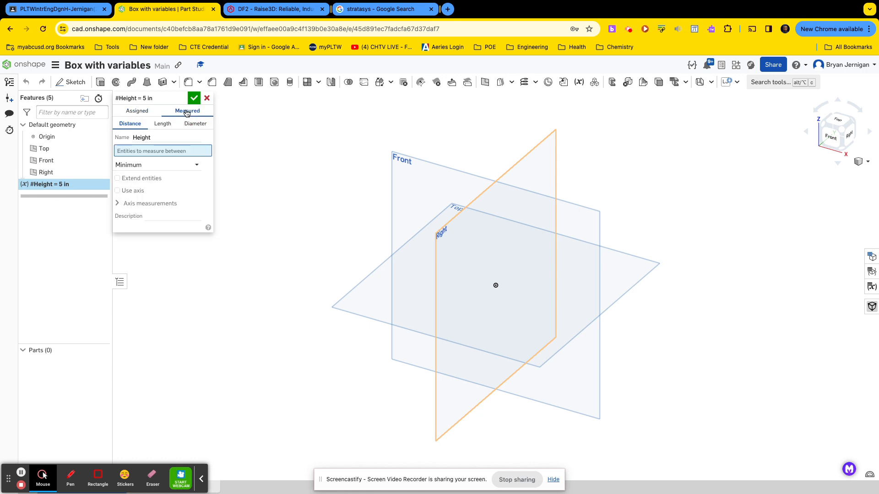
{"action": "left_click", "coordinate": [137, 111]}
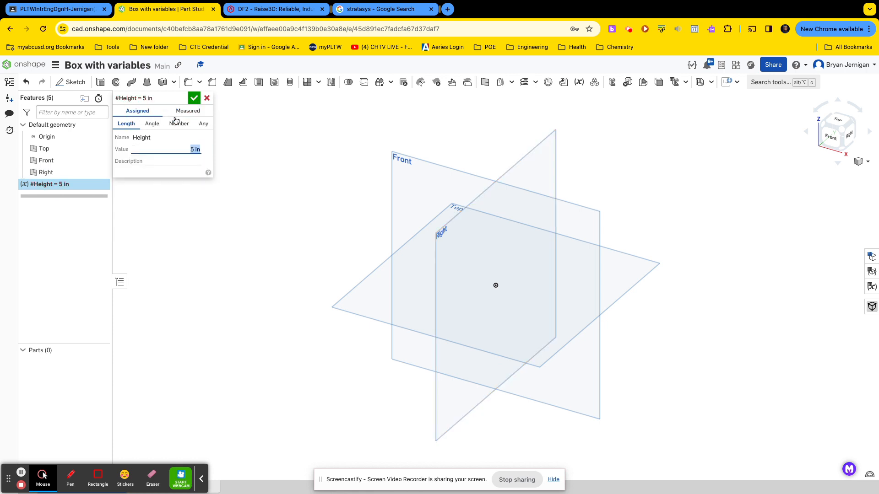
{"action": "key", "text": "Return"}
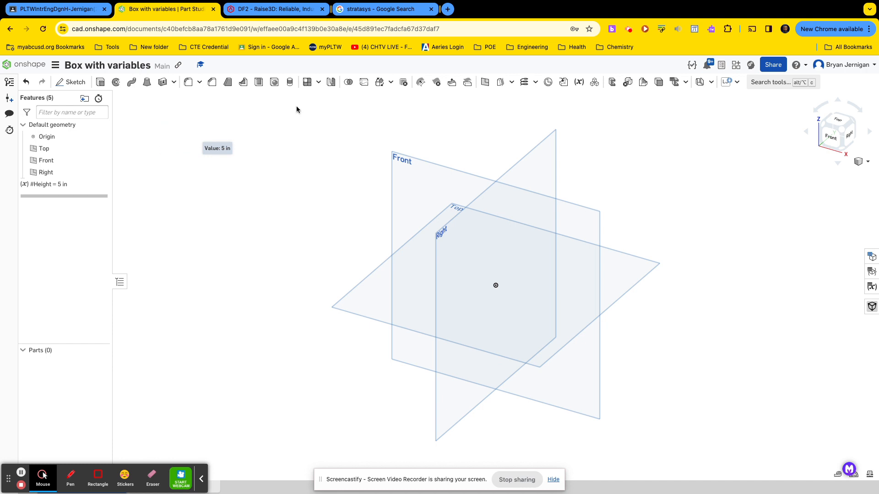
Create a length variable named Depth with a value of 10 in
{"action": "left_click", "coordinate": [579, 83]}
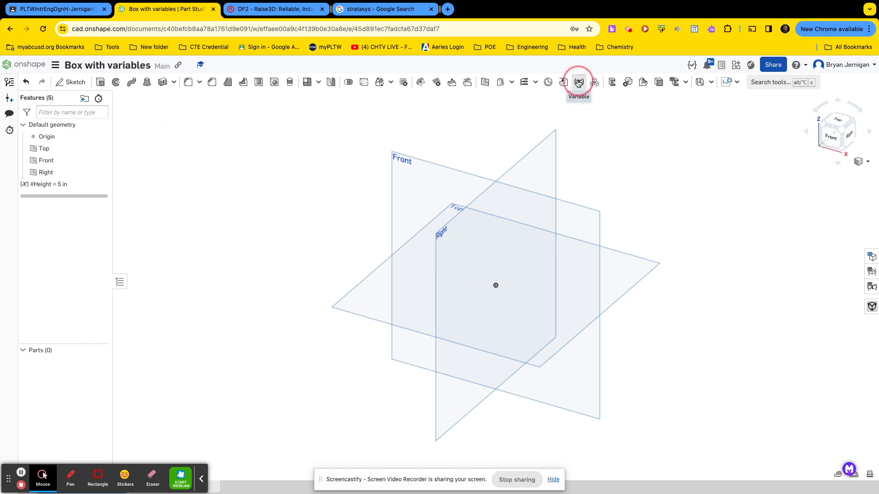
{"action": "type", "text": "Depth"}
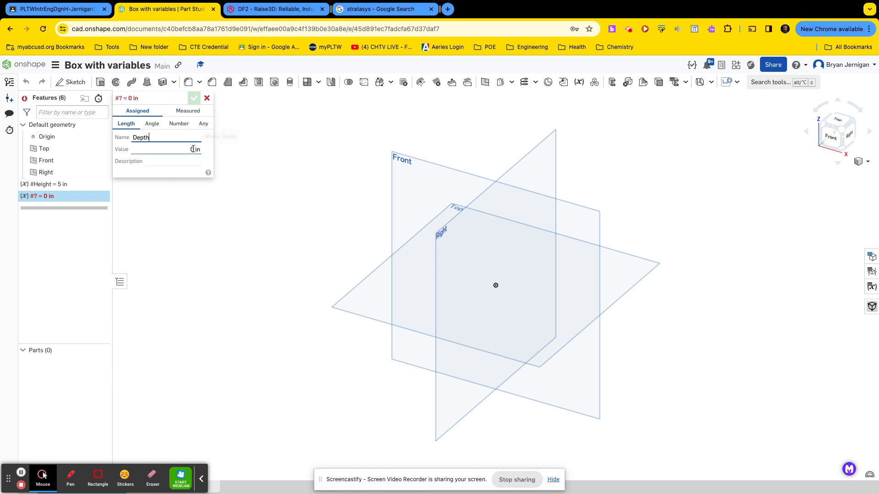
{"action": "left_click", "coordinate": [193, 149]}
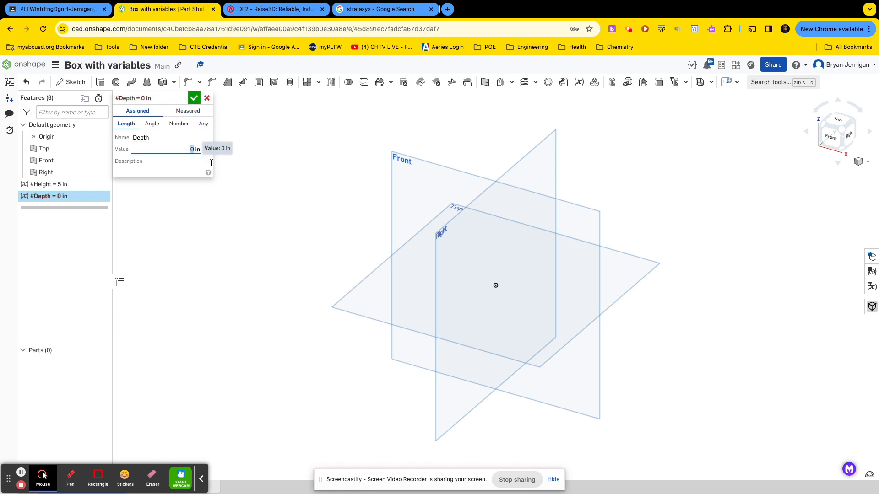
{"action": "type", "text": "10"}
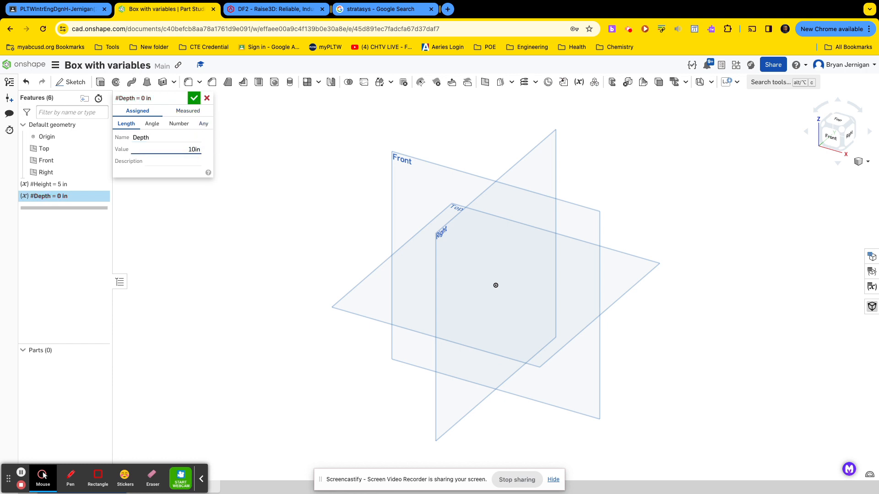
{"action": "key", "text": "Return"}
{"action": "left_click", "coordinate": [194, 98]}
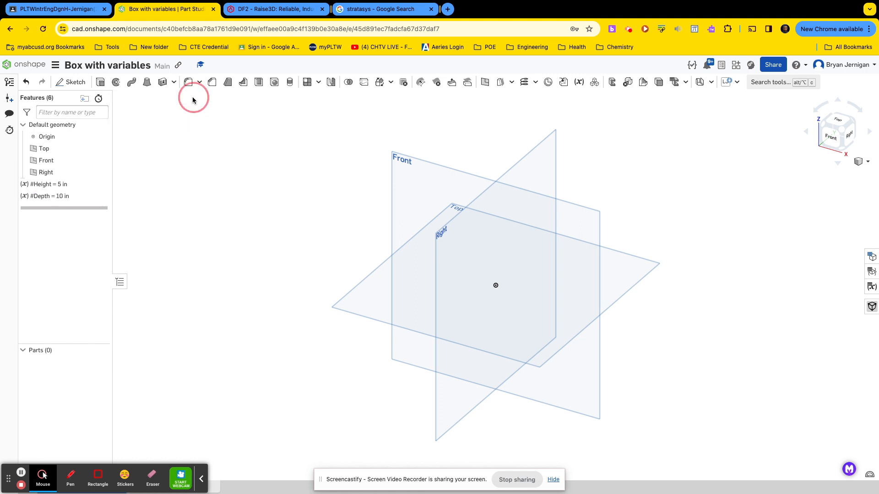
Create a length variable named Width with a value of 6 in
{"action": "left_click", "coordinate": [579, 82]}
{"action": "type", "text": "Wid"}
{"action": "left_click", "coordinate": [192, 151]}
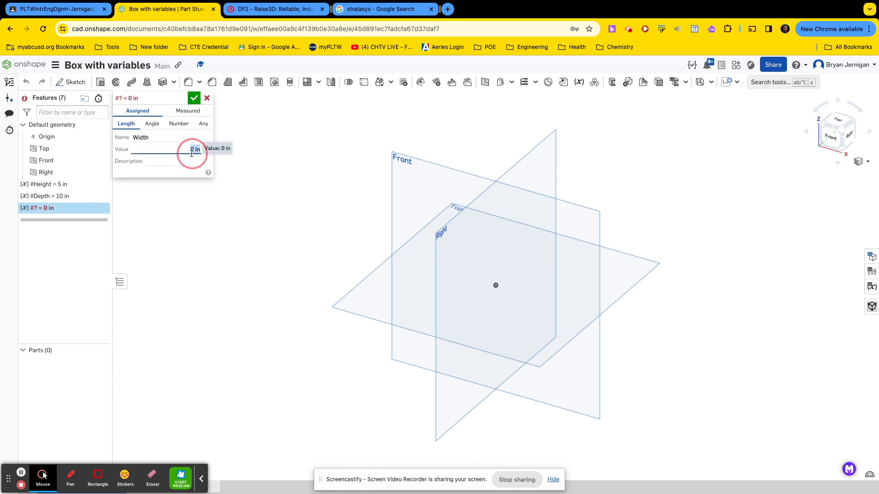
{"action": "left_click", "coordinate": [192, 152]}
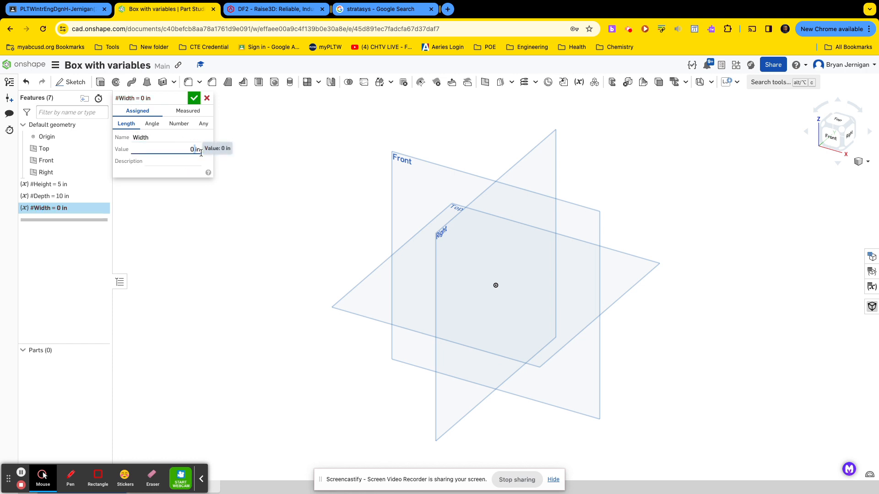
{"action": "left_click", "coordinate": [194, 151]}
{"action": "left_click", "coordinate": [191, 151]}
{"action": "double_click", "coordinate": [191, 150]}
{"action": "key", "text": "BackSpace"}
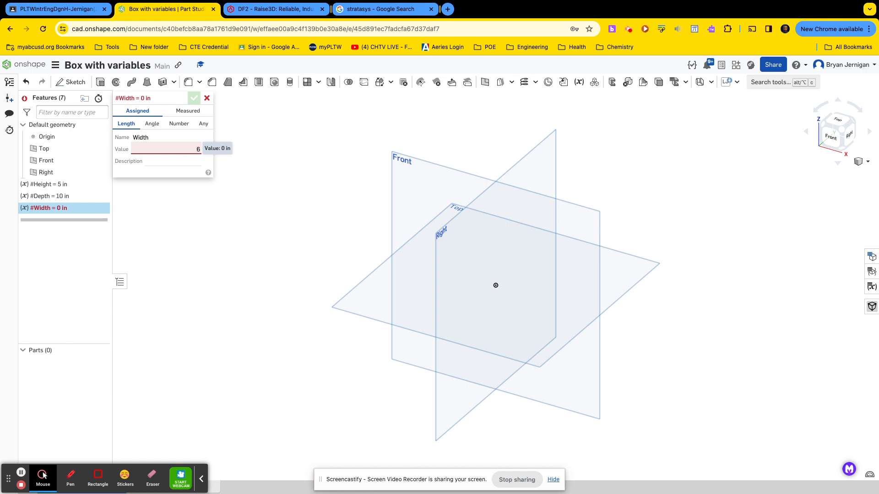
{"action": "type", "text": "6"}
{"action": "key", "text": "Return"}
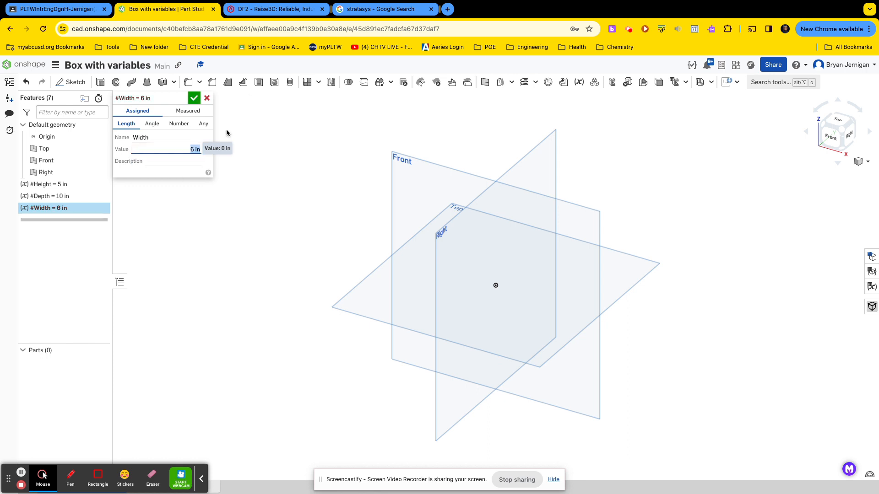
{"action": "left_click", "coordinate": [194, 98]}
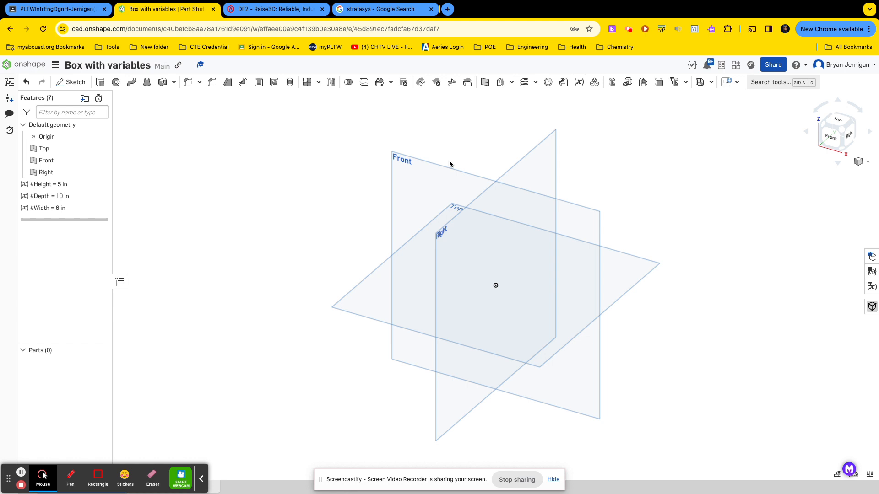
Start a sketch on the Front plane and draw a dimensioned corner rectangle from the origin, about 3.541 in wide and 2.391 in high
{"action": "right_click", "coordinate": [435, 171]}
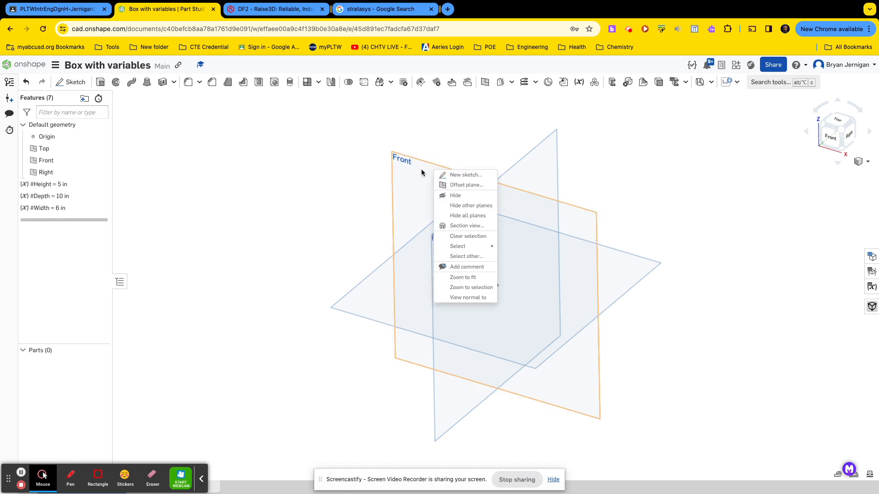
{"action": "left_click", "coordinate": [453, 174]}
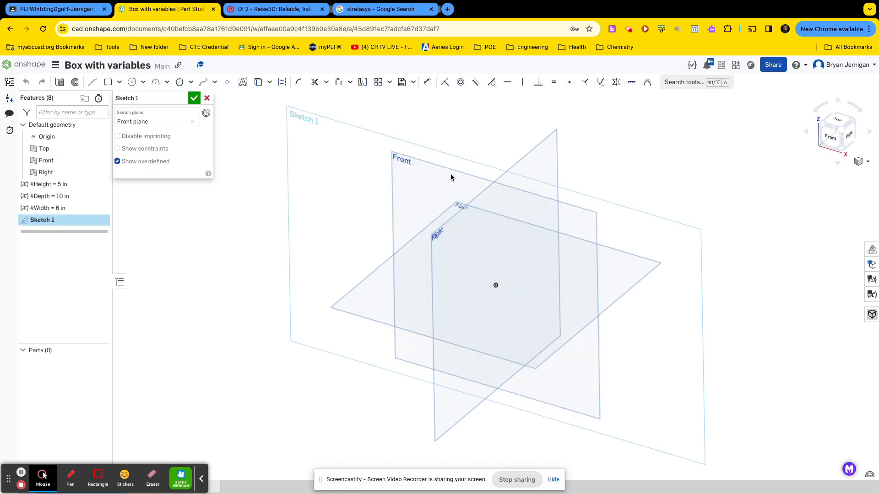
{"action": "key", "text": "n"}
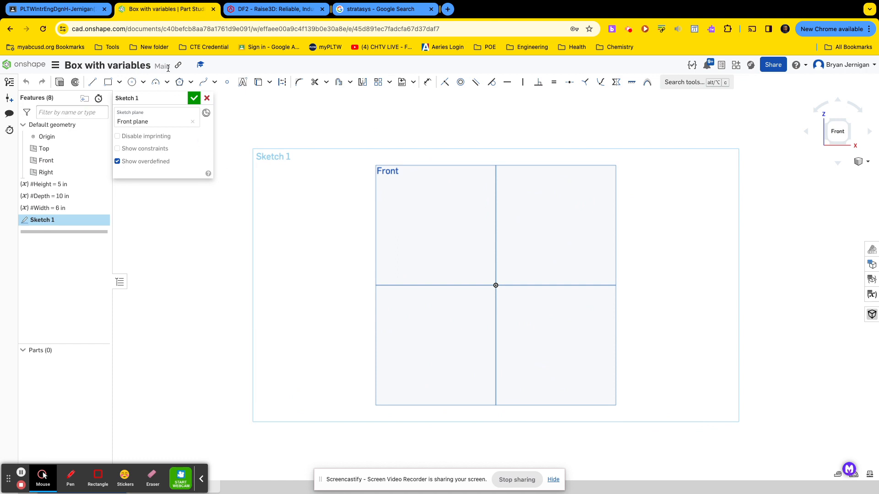
{"action": "left_click", "coordinate": [108, 82]}
{"action": "left_click", "coordinate": [496, 285]}
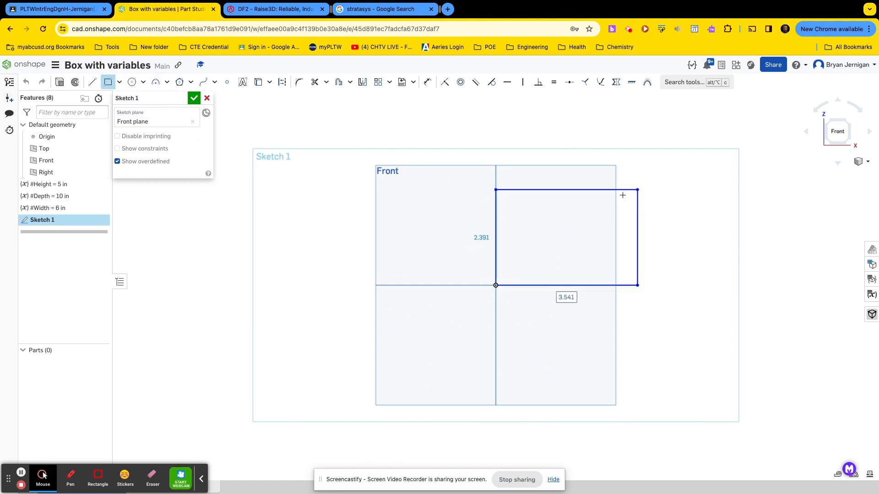
{"action": "left_click", "coordinate": [637, 190]}
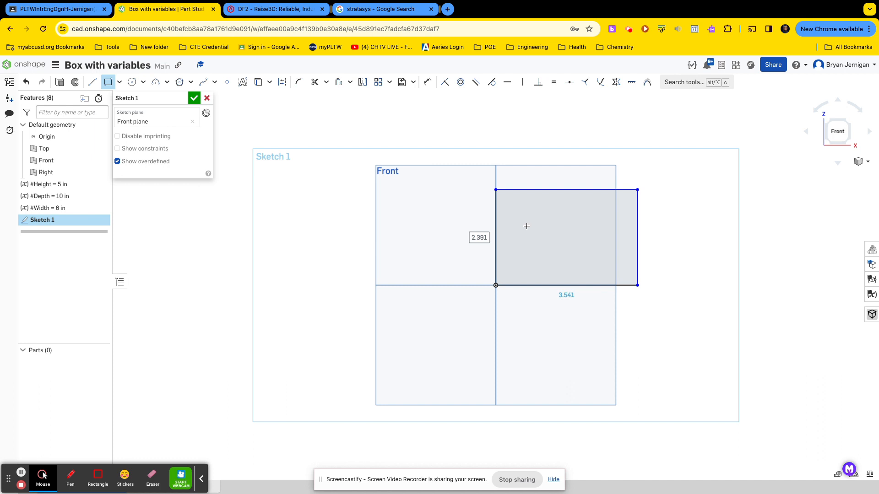
{"action": "key", "text": "Return"}
{"action": "key", "text": "Return"}
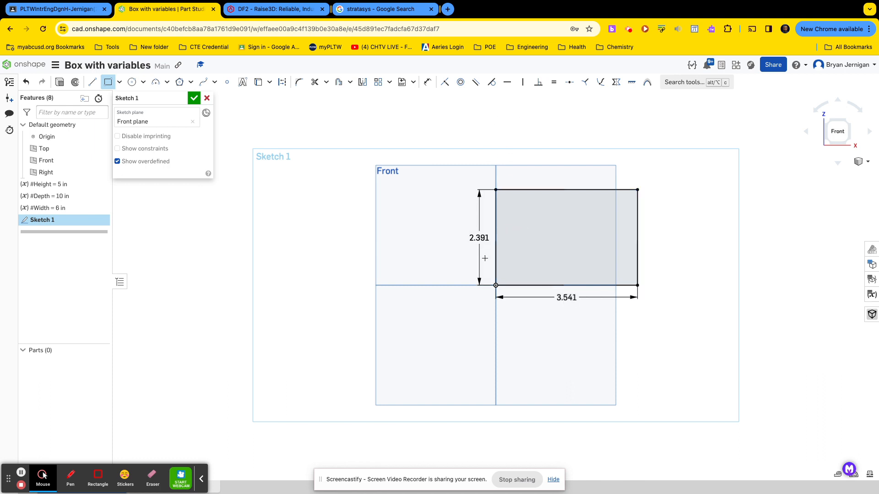
Set the rectangle's vertical dimension to the #Height variable
{"action": "left_click", "coordinate": [427, 83]}
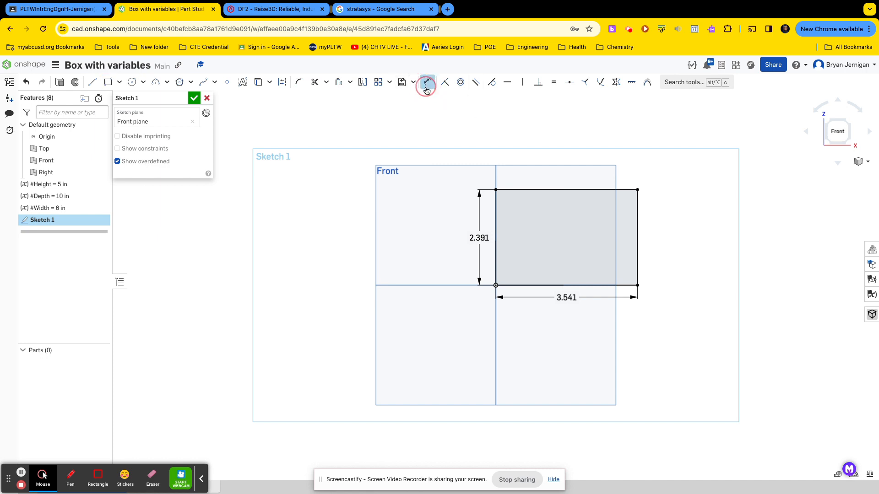
{"action": "double_click", "coordinate": [479, 238]}
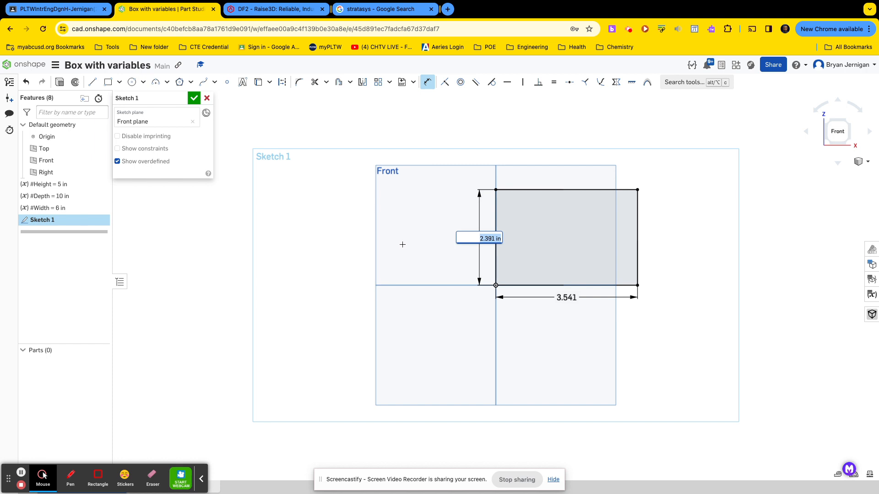
{"action": "type", "text": "hei"}
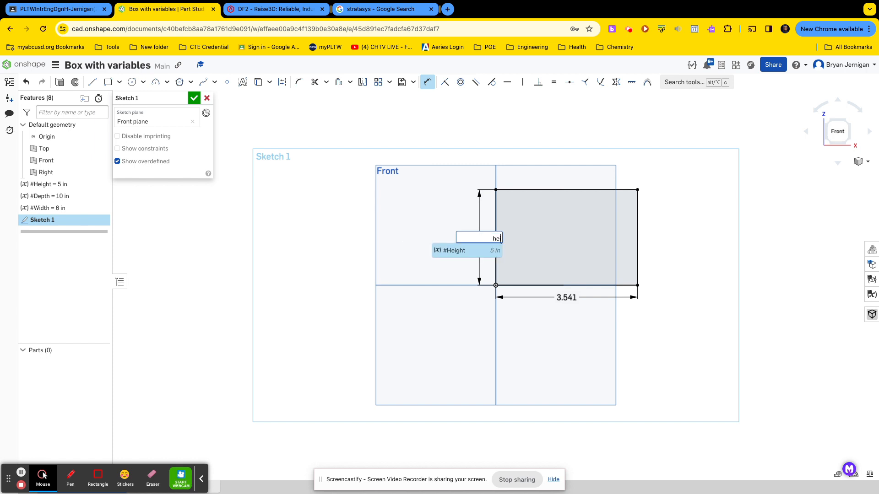
{"action": "left_click", "coordinate": [456, 255]}
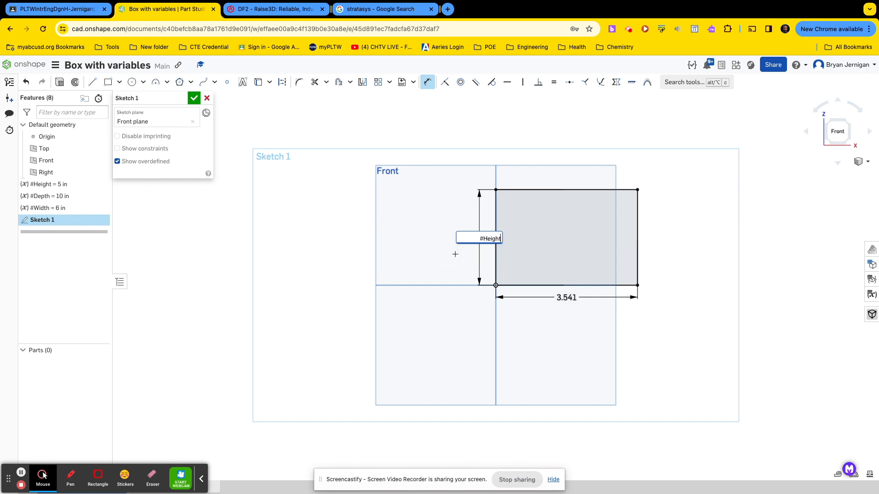
{"action": "key", "text": "Return"}
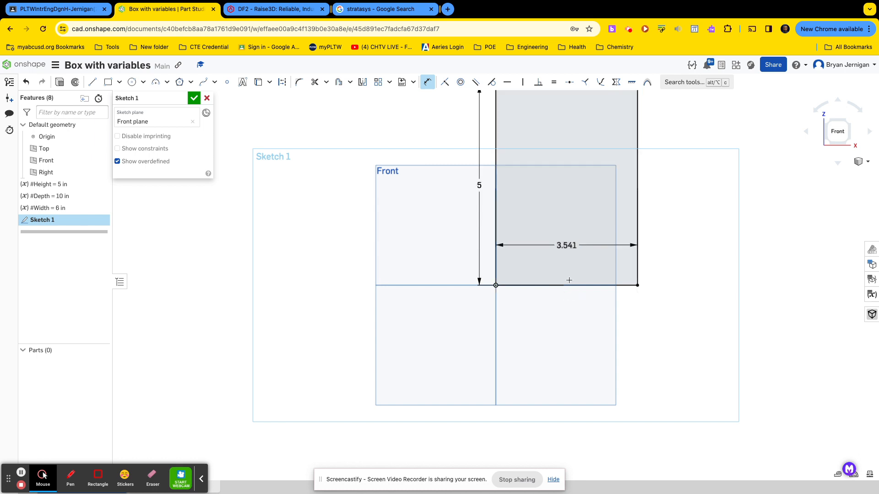
Set the rectangle's horizontal dimension to the #Width variable
{"action": "double_click", "coordinate": [566, 246]}
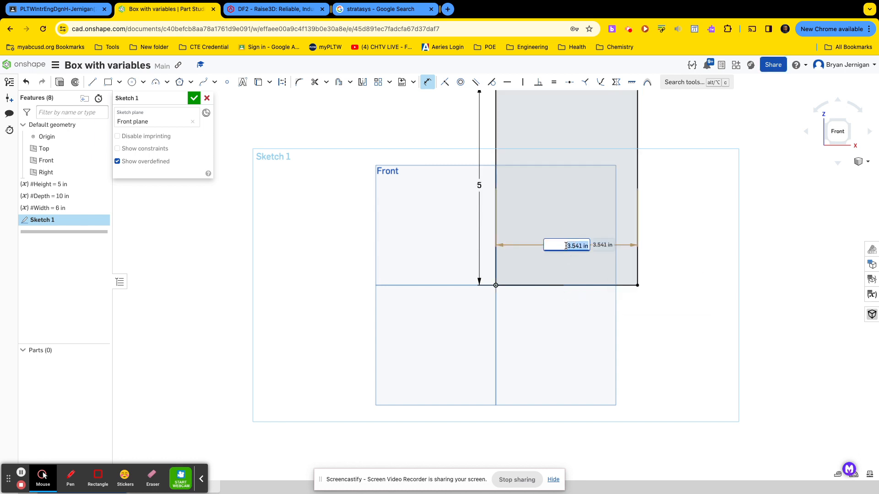
{"action": "type", "text": "width"}
{"action": "key", "text": "Return"}
{"action": "key", "text": "Return"}
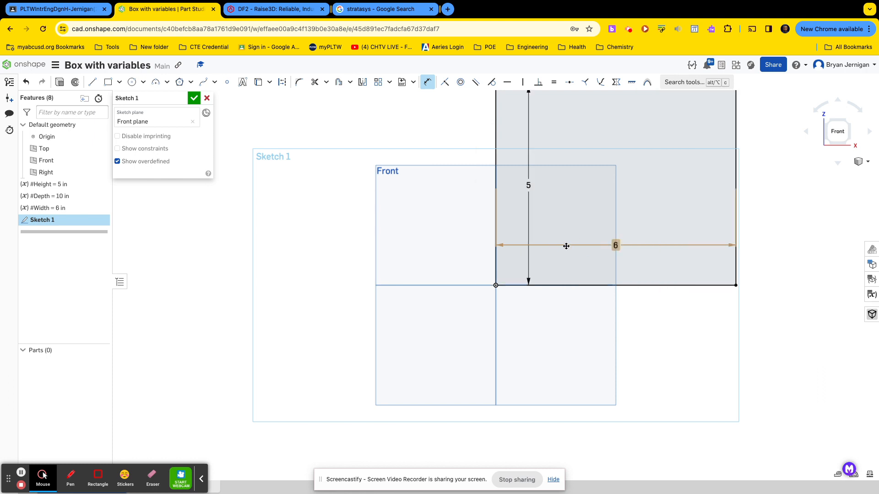
{"action": "scroll", "coordinate": [600, 242], "scroll_direction": "down", "scroll_amount": 1}
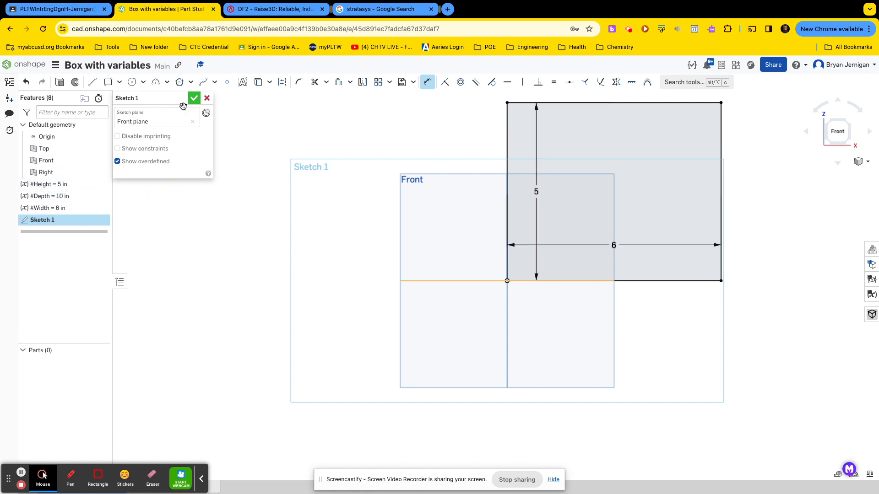
{"action": "left_click", "coordinate": [62, 184]}
{"action": "double_click", "coordinate": [61, 185]}
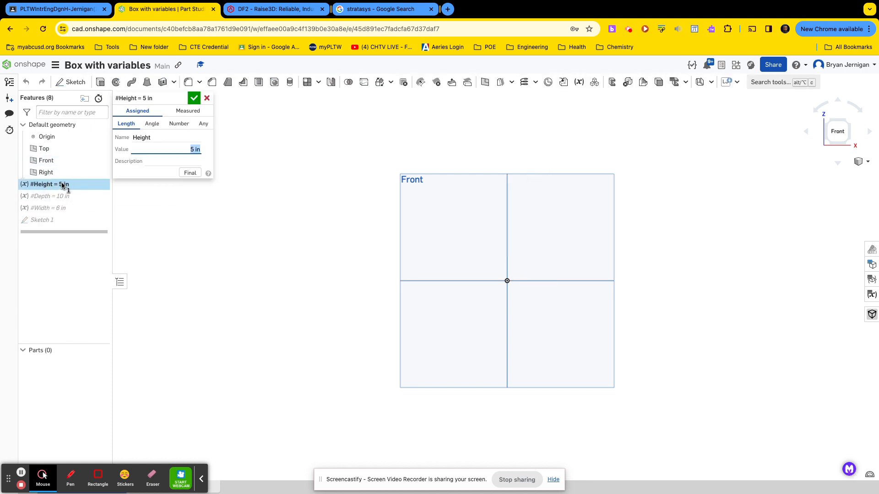
{"action": "left_click", "coordinate": [209, 100]}
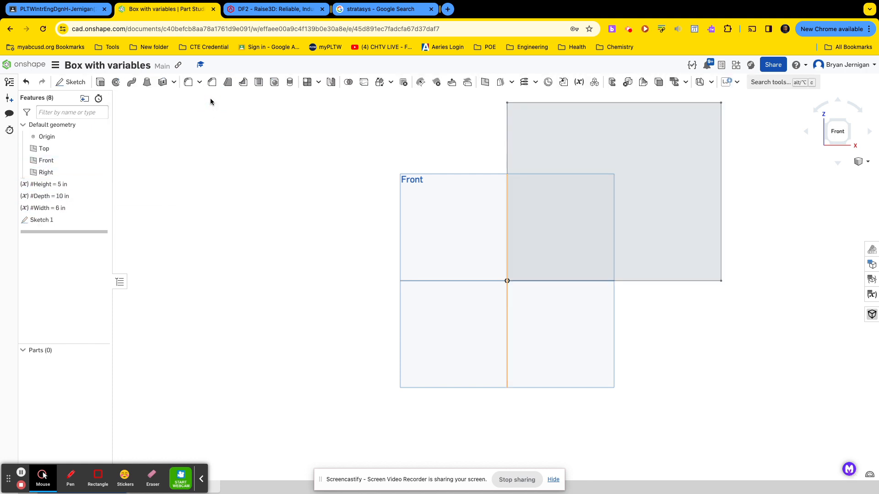
Set the Height variable to 10 in
{"action": "scroll", "coordinate": [531, 204], "scroll_direction": "down", "scroll_amount": 1}
{"action": "scroll", "coordinate": [548, 202], "scroll_direction": "up", "scroll_amount": 1}
{"action": "middle_click_drag", "start_coordinate": [646, 177], "coordinate": [608, 196]}
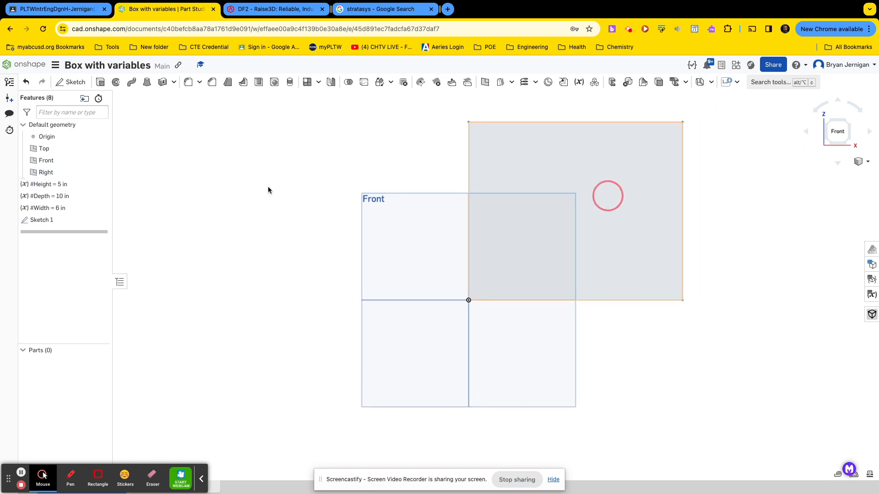
{"action": "double_click", "coordinate": [60, 184]}
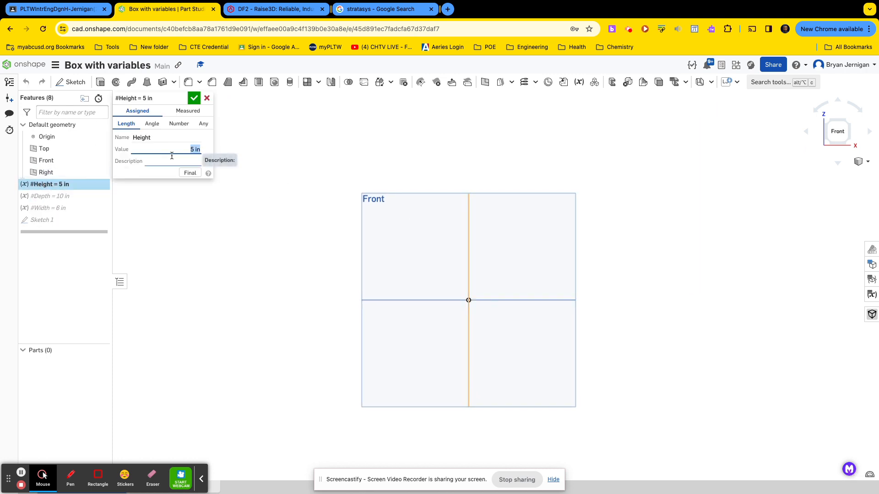
{"action": "type", "text": "10"}
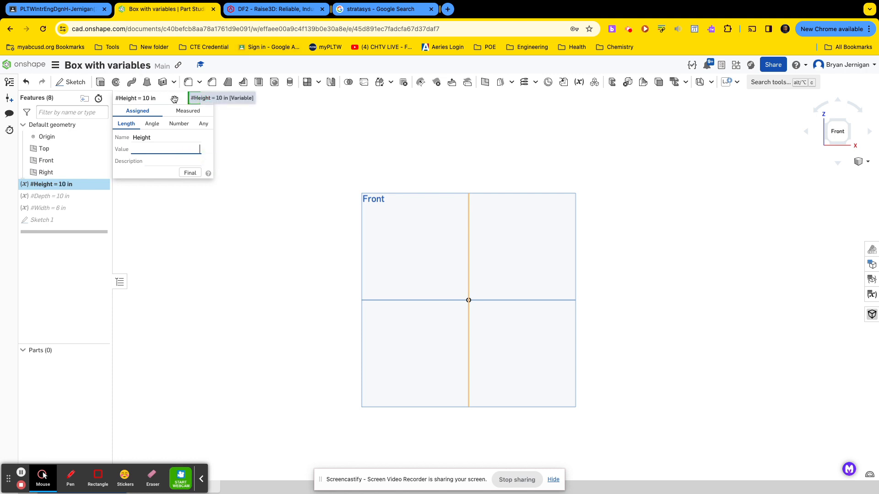
{"action": "left_click", "coordinate": [197, 101]}
{"action": "scroll", "coordinate": [512, 227], "scroll_direction": "down", "scroll_amount": 2}
{"action": "scroll", "coordinate": [512, 226], "scroll_direction": "up", "scroll_amount": 2}
{"action": "scroll", "coordinate": [513, 227], "scroll_direction": "down", "scroll_amount": 4}
{"action": "scroll", "coordinate": [512, 225], "scroll_direction": "down", "scroll_amount": 4}
{"action": "scroll", "coordinate": [514, 224], "scroll_direction": "up", "scroll_amount": 2}
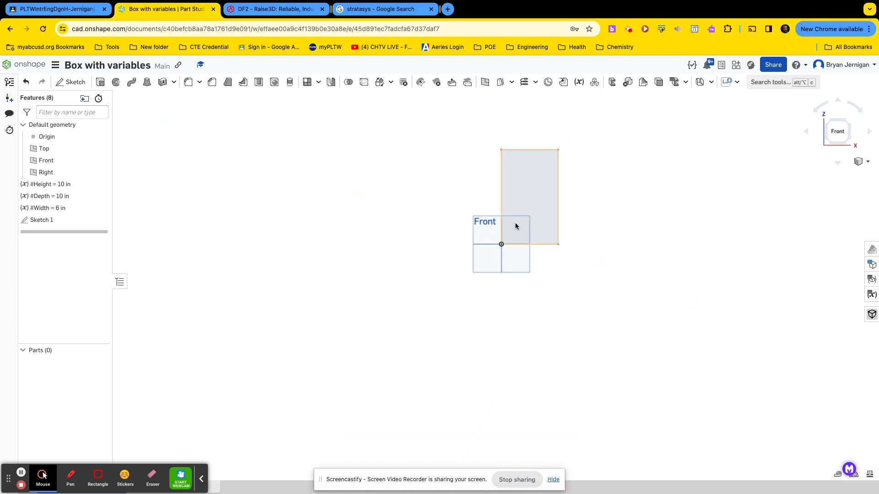
Undo the last change to the Height variable
{"action": "double_click", "coordinate": [58, 184]}
{"action": "left_click", "coordinate": [207, 98]}
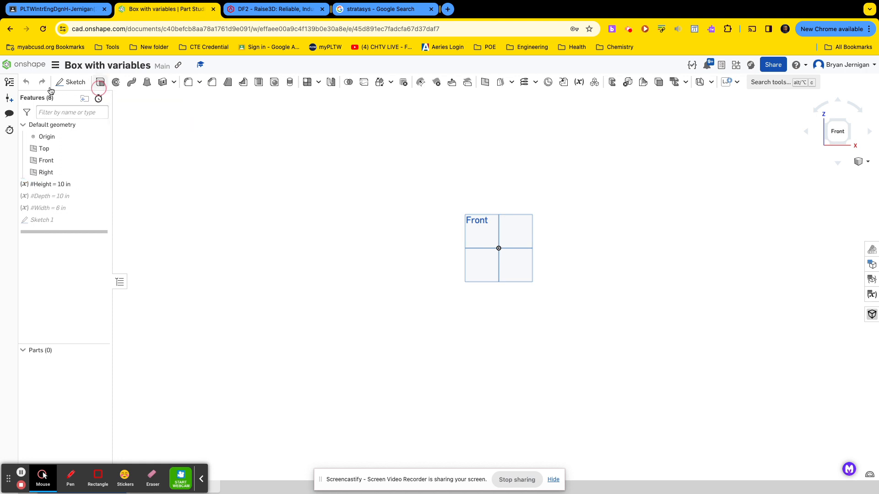
{"action": "left_click", "coordinate": [27, 83]}
Extrude the rectangle sketch as a new solid with a blind depth of #Depth
{"action": "scroll", "coordinate": [520, 239], "scroll_direction": "up", "scroll_amount": 3}
{"action": "middle_click_drag", "start_coordinate": [520, 243], "coordinate": [459, 257]}
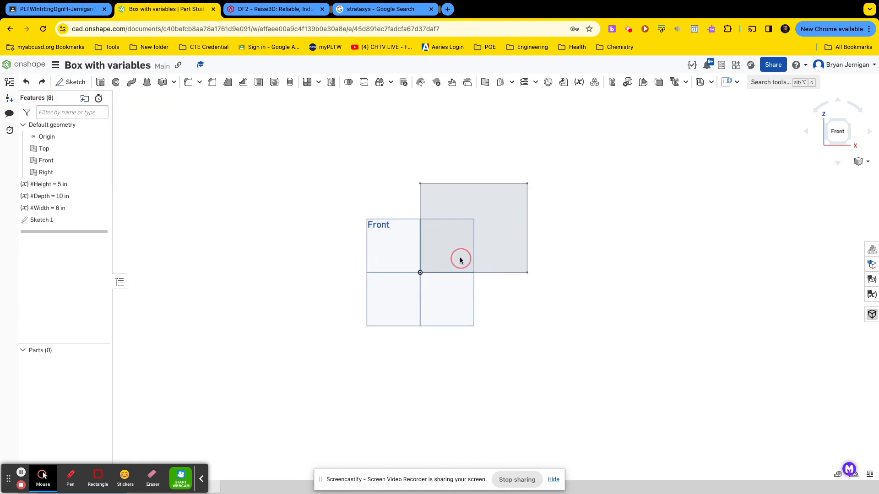
{"action": "right_click_drag", "start_coordinate": [497, 244], "coordinate": [463, 245]}
{"action": "left_click", "coordinate": [101, 84]}
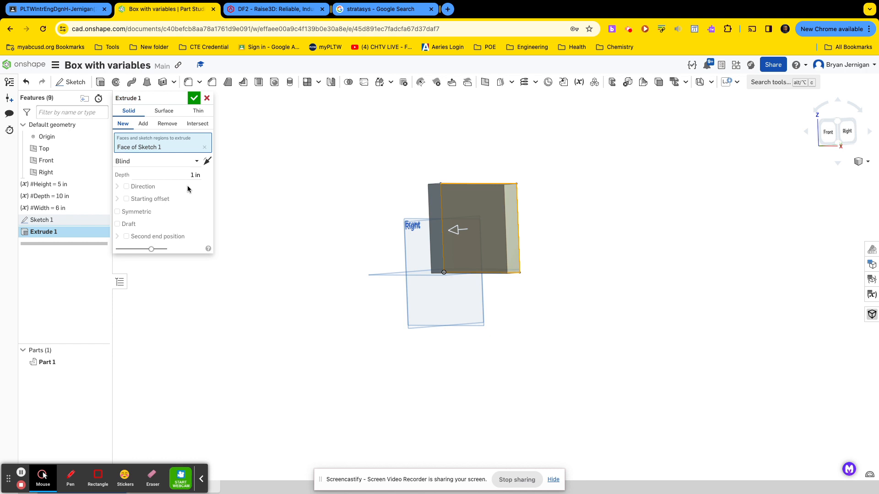
{"action": "left_click", "coordinate": [191, 176]}
{"action": "type", "text": "d"}
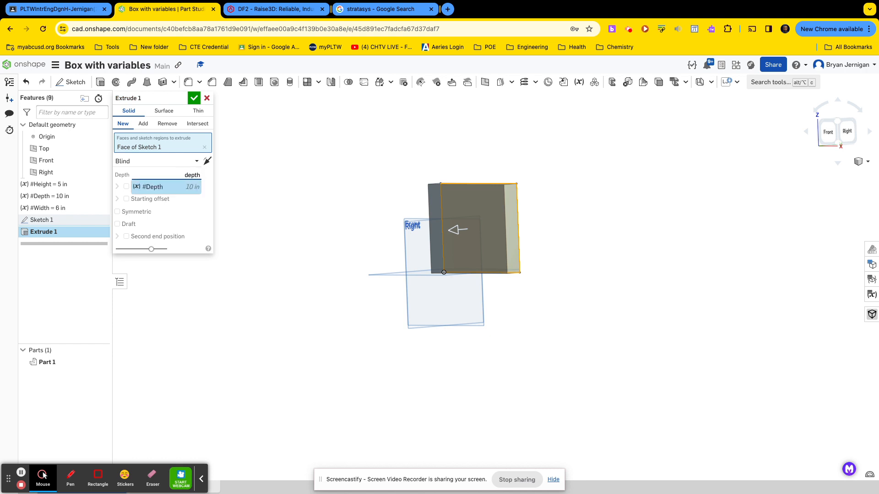
{"action": "type", "text": "epth"}
{"action": "key", "text": "Return"}
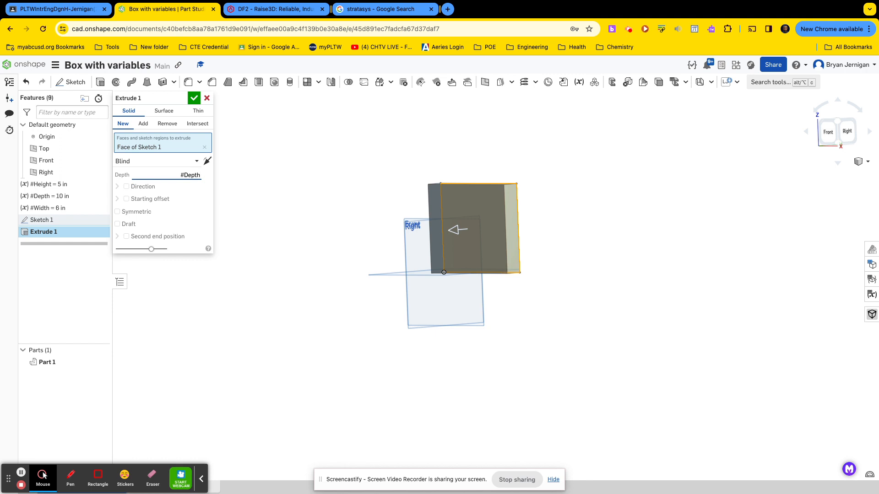
{"action": "key", "text": "Return"}
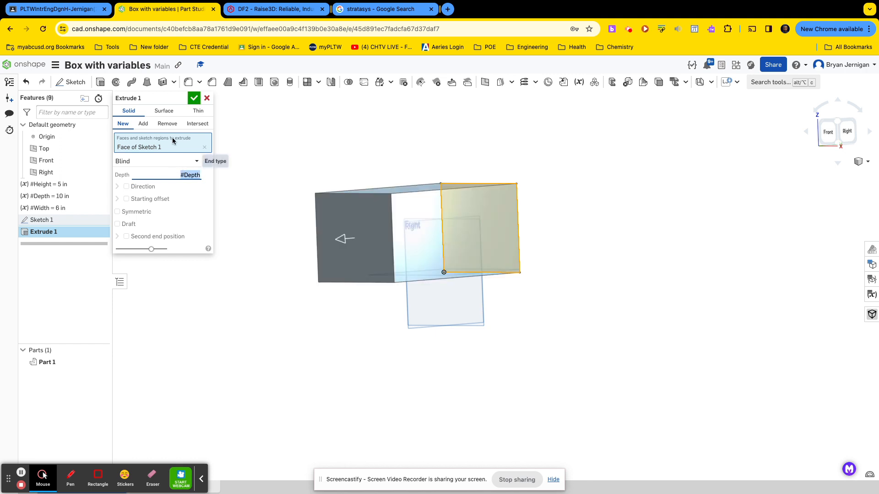
{"action": "left_click", "coordinate": [196, 98]}
Change the appearance of the extruded box part to red (FF0000)
{"action": "right_click_drag", "start_coordinate": [476, 238], "coordinate": [498, 277]}
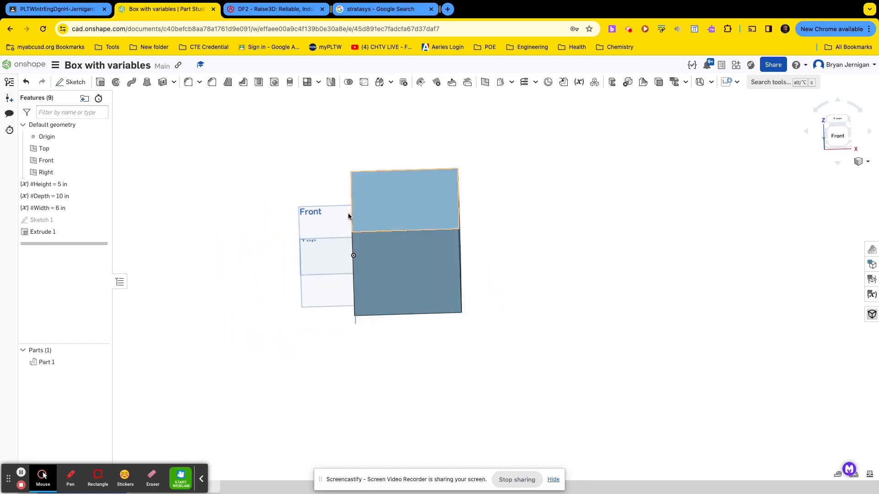
{"action": "right_click", "coordinate": [59, 361]}
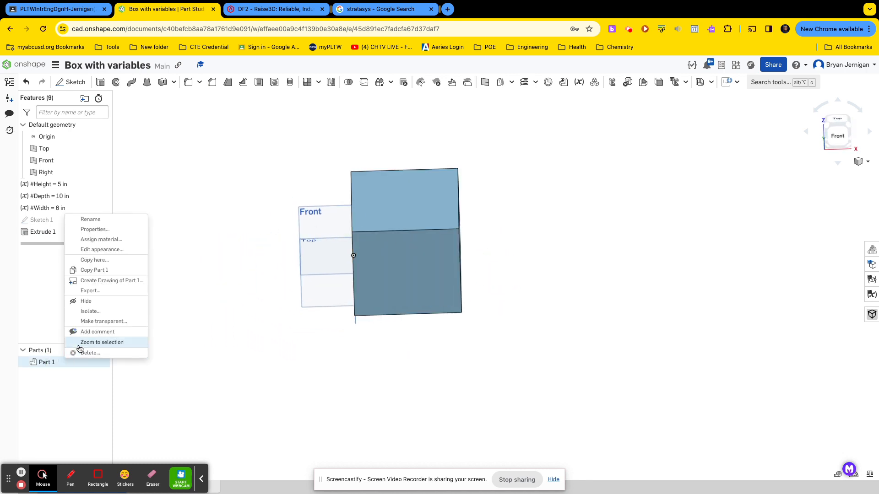
{"action": "left_click", "coordinate": [102, 250]}
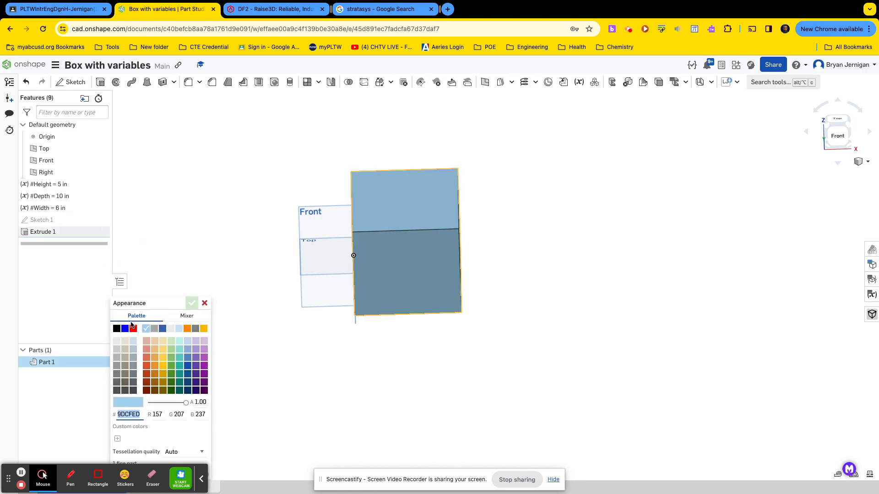
{"action": "left_click", "coordinate": [133, 330]}
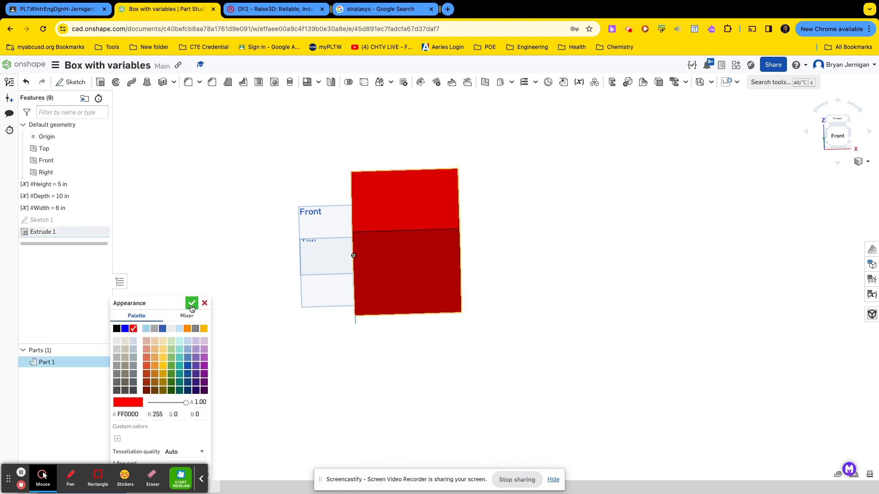
{"action": "left_click", "coordinate": [192, 303]}
{"action": "right_click_drag", "start_coordinate": [230, 238], "coordinate": [231, 214]}
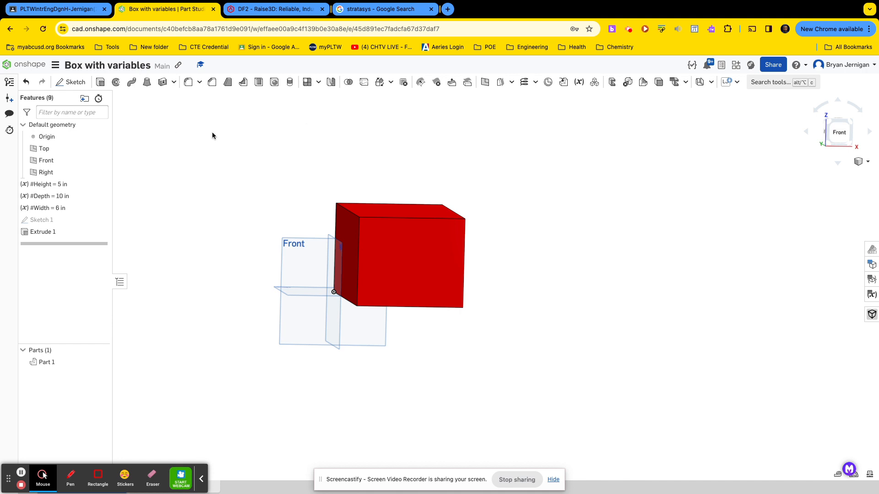
Create a length variable named Thickness with a value of 0.125 in
{"action": "left_click", "coordinate": [579, 82]}
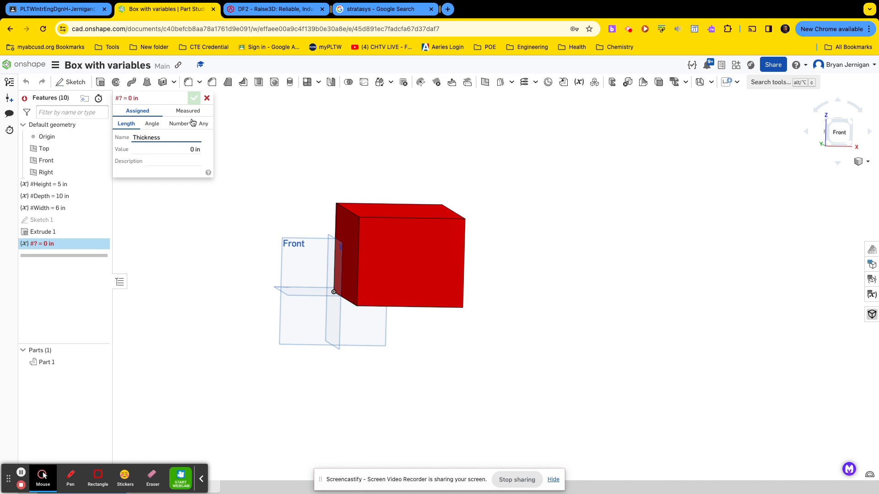
{"action": "left_click", "coordinate": [191, 149]}
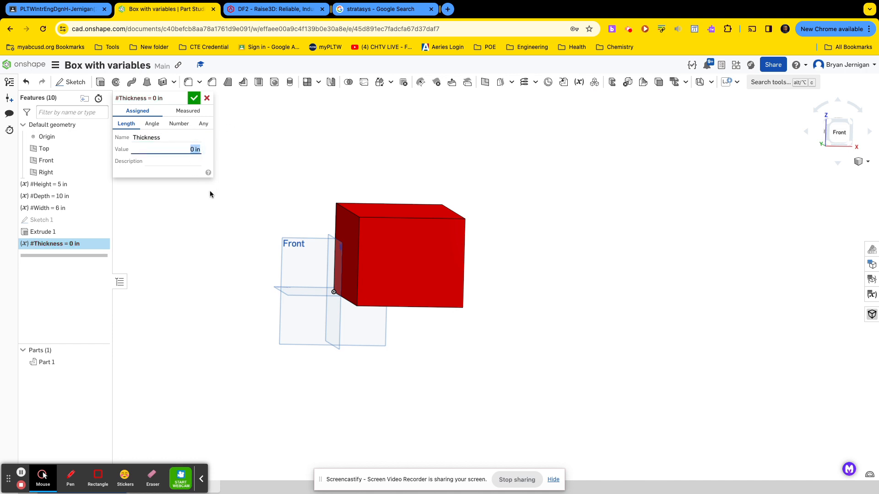
{"action": "key", "text": "BackSpace"}
{"action": "key", "text": "Return"}
{"action": "left_click", "coordinate": [194, 98]}
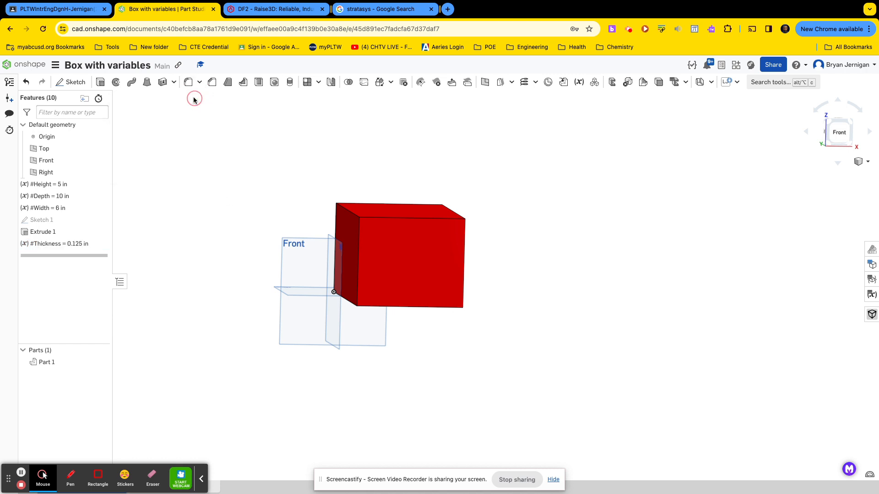
Start a Thicken feature on the box's front and back end faces, with its direction flipped inward
{"action": "left_click", "coordinate": [101, 83]}
{"action": "left_click", "coordinate": [163, 81]}
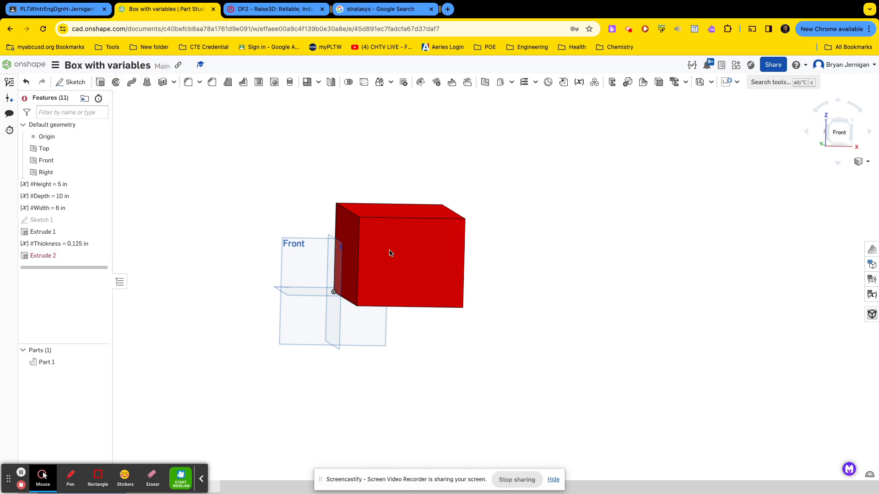
{"action": "left_click", "coordinate": [410, 266]}
{"action": "mouse_move", "coordinate": [499, 252]}
{"action": "right_mouse_down"}
{"action": "mouse_move", "coordinate": [414, 257]}
{"action": "mouse_move", "coordinate": [493, 251]}
{"action": "right_mouse_up"}
{"action": "left_click", "coordinate": [521, 239]}
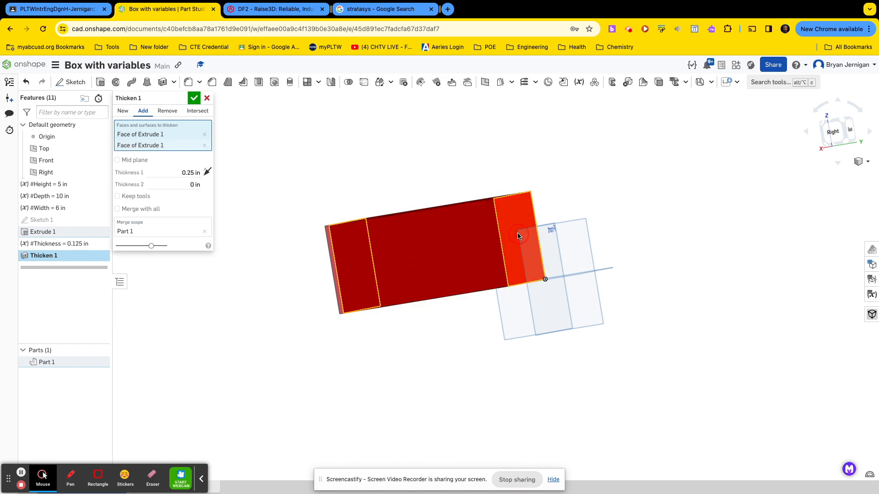
{"action": "left_click", "coordinate": [207, 172]}
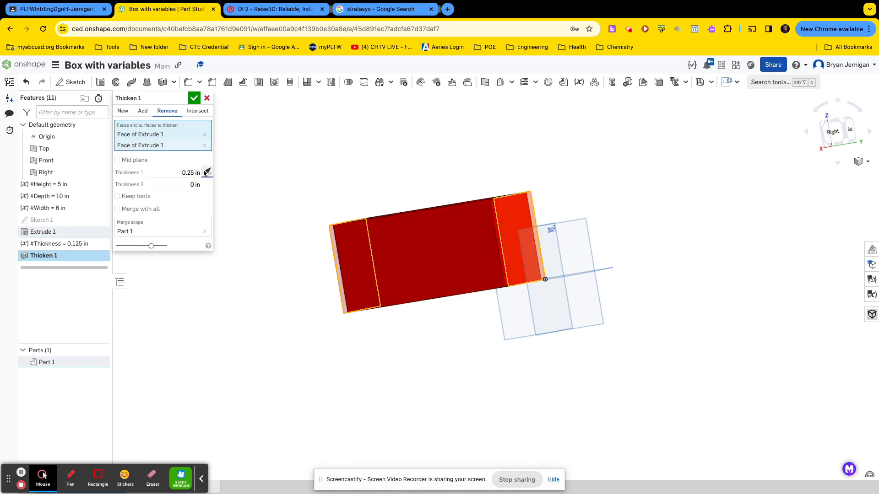
Set Thickness 1 of the front and back Thicken feature to #Thickness and make its walls new parts
{"action": "left_click", "coordinate": [187, 172]}
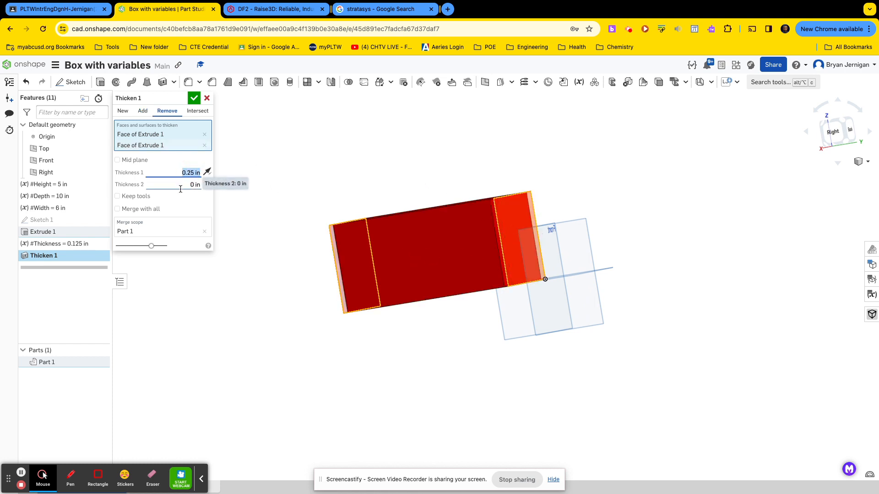
{"action": "type", "text": "th"}
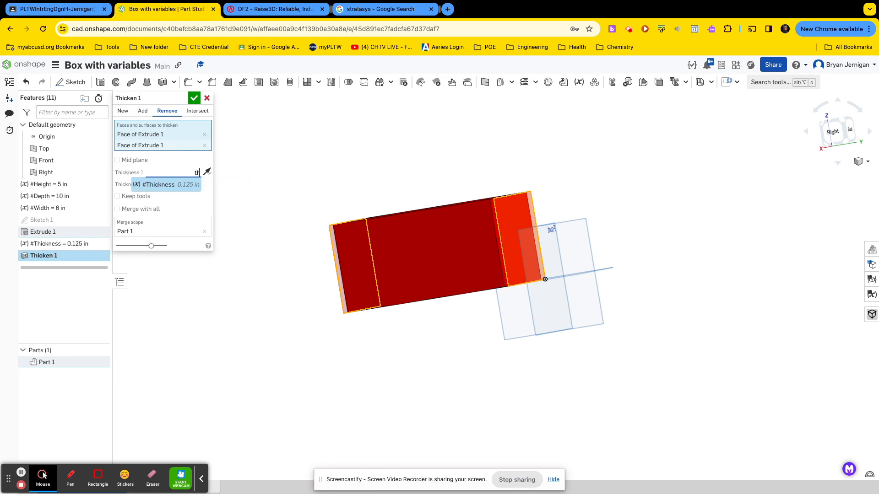
{"action": "left_click", "coordinate": [185, 186]}
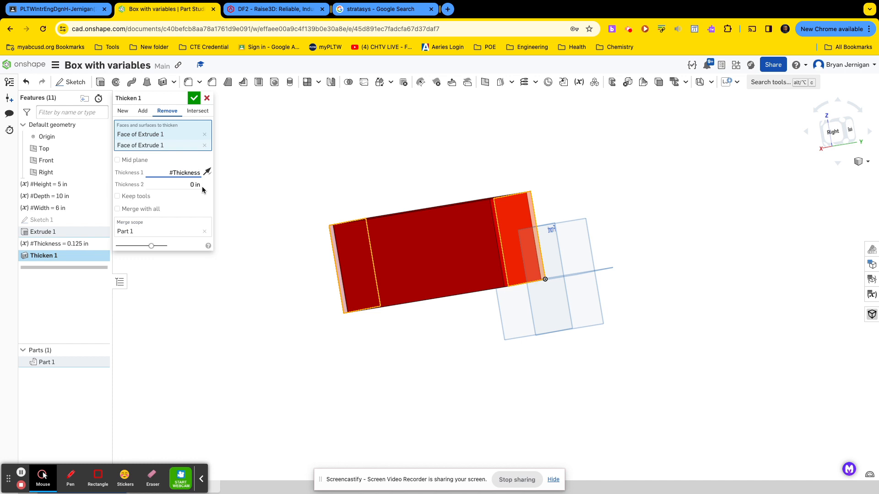
{"action": "key", "text": "Return"}
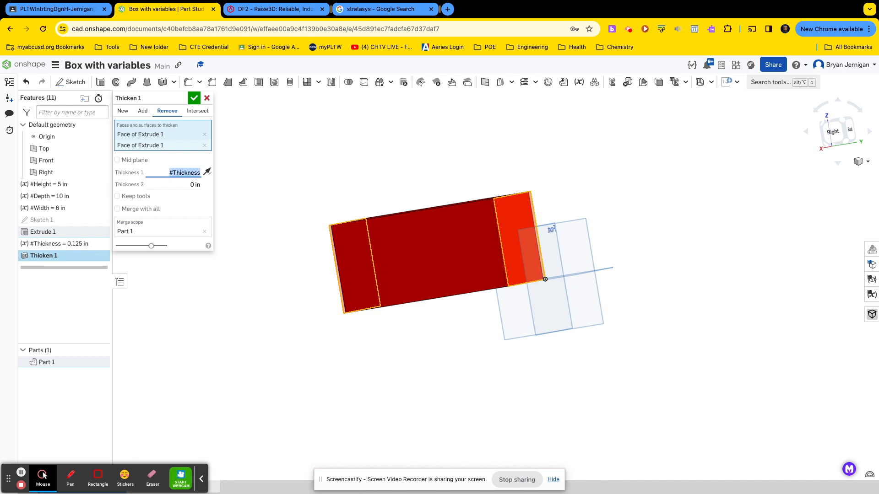
{"action": "left_click", "coordinate": [124, 111]}
{"action": "mouse_move", "coordinate": [408, 158]}
{"action": "right_mouse_down"}
{"action": "mouse_move", "coordinate": [447, 157]}
{"action": "mouse_move", "coordinate": [414, 153]}
{"action": "mouse_move", "coordinate": [439, 157]}
{"action": "mouse_move", "coordinate": [425, 155]}
{"action": "right_mouse_up"}
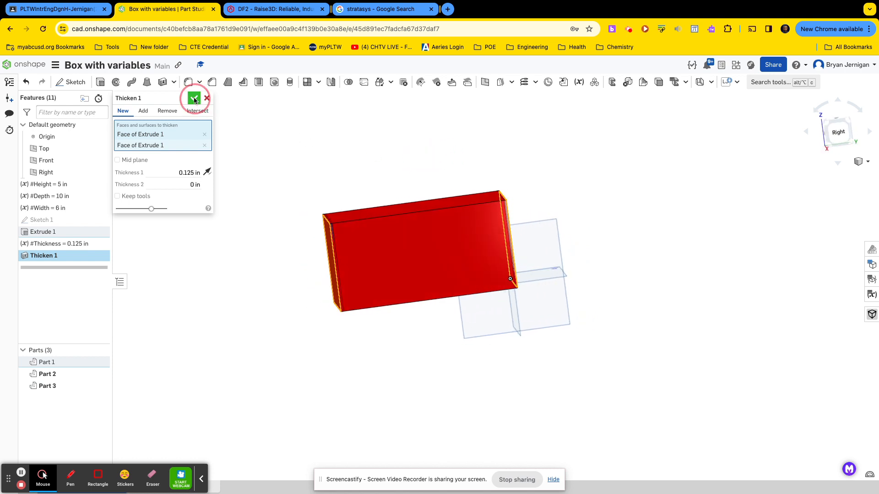
{"action": "left_click", "coordinate": [195, 99]}
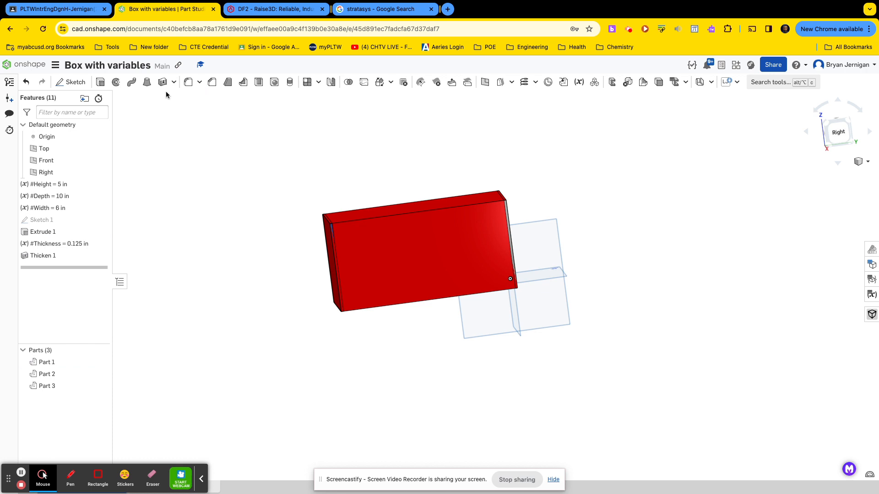
Thicken the box's left and right side faces inward by #Thickness as new parts
{"action": "left_click", "coordinate": [448, 261]}
{"action": "right_click_drag", "start_coordinate": [555, 229], "coordinate": [437, 247]}
{"action": "left_click", "coordinate": [526, 227]}
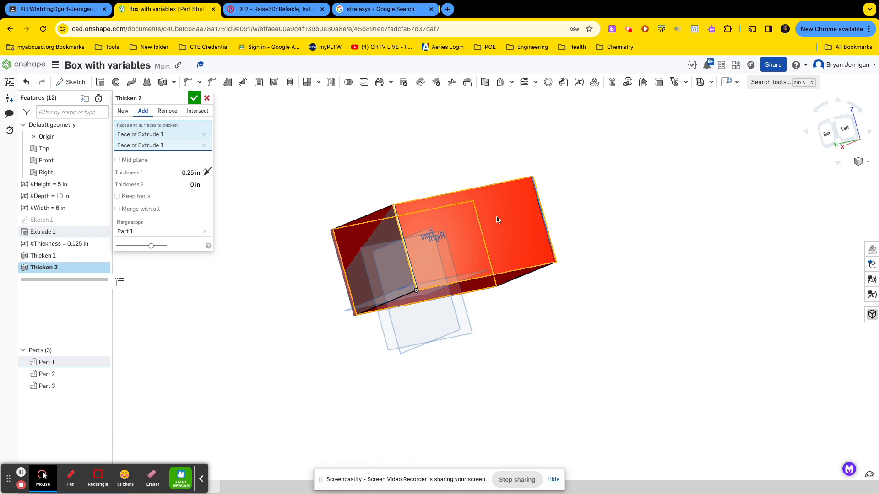
{"action": "right_click_drag", "start_coordinate": [358, 122], "coordinate": [412, 133]}
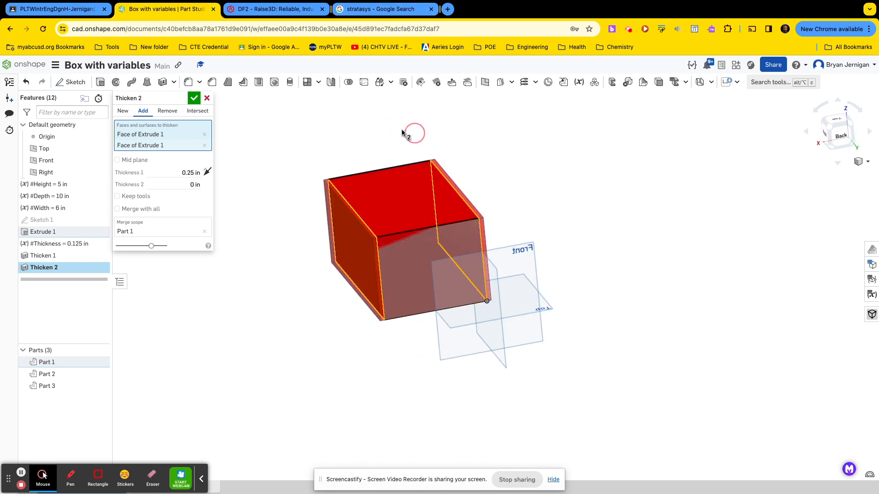
{"action": "left_click", "coordinate": [190, 177]}
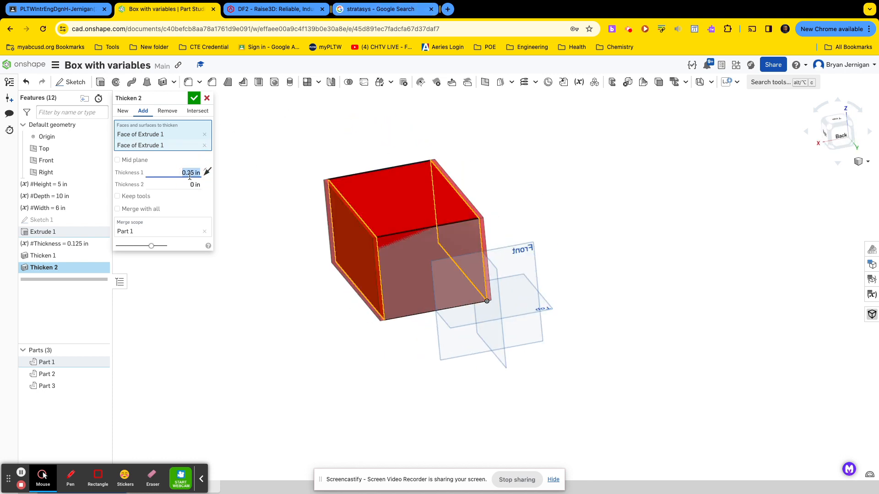
{"action": "type", "text": "thicknes"}
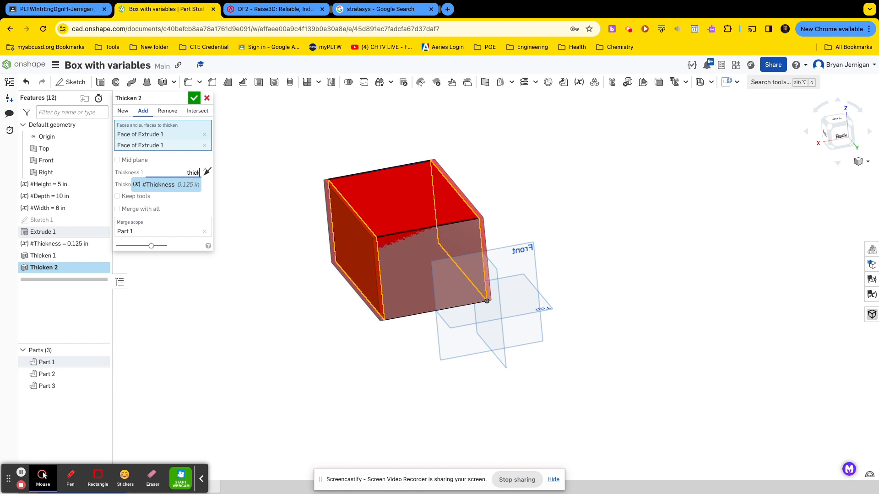
{"action": "left_click", "coordinate": [180, 185]}
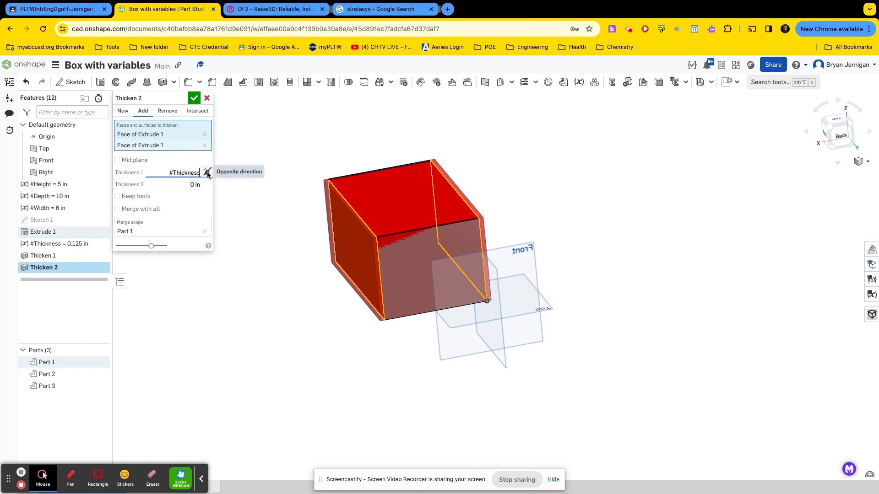
{"action": "left_click", "coordinate": [123, 111]}
{"action": "left_click", "coordinate": [207, 172]}
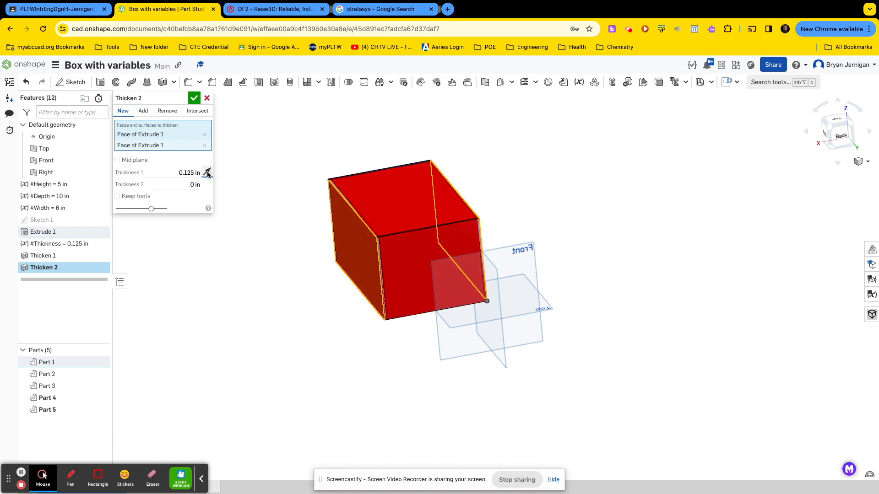
{"action": "left_click", "coordinate": [194, 100]}
{"action": "right_click_drag", "start_coordinate": [290, 271], "coordinate": [290, 215]}
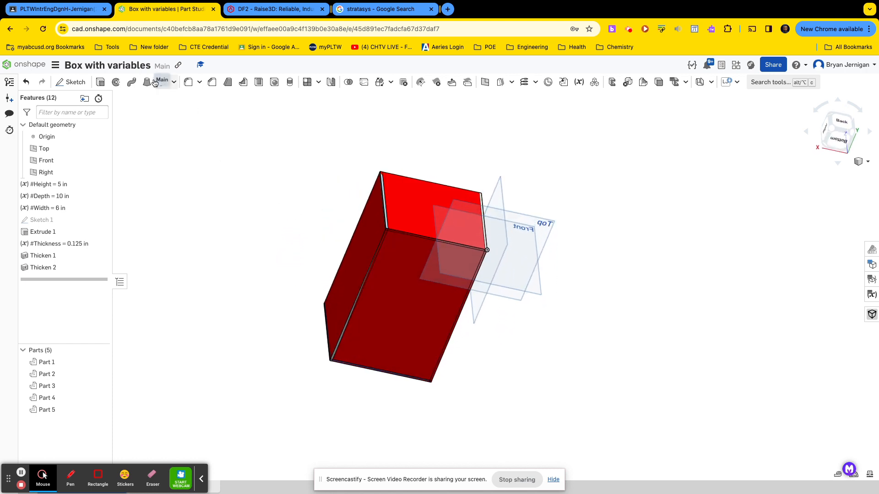
{"action": "left_click", "coordinate": [101, 84]}
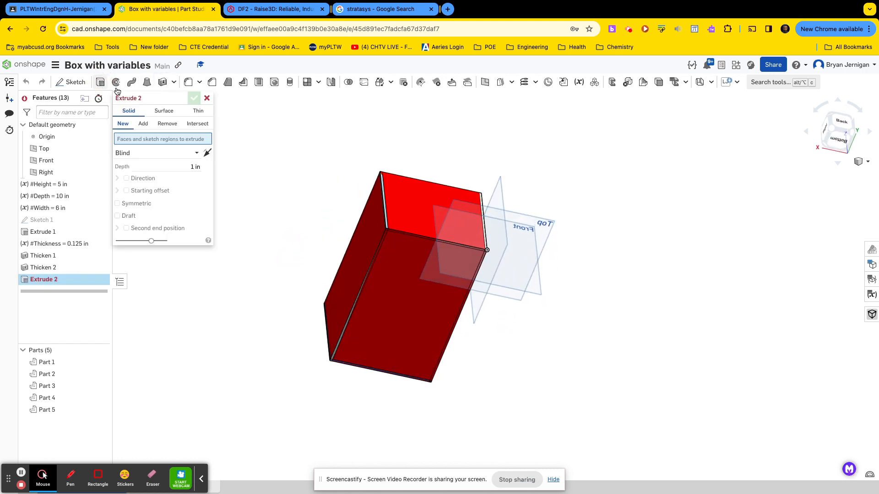
{"action": "left_click", "coordinate": [392, 285]}
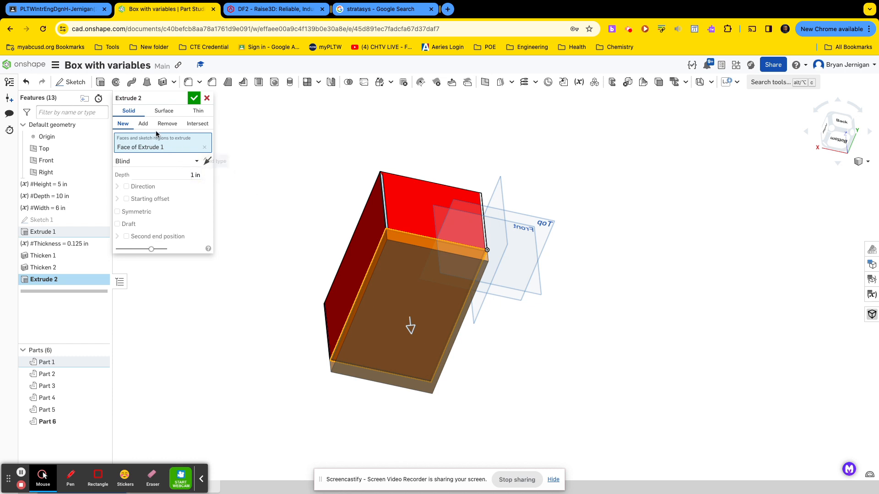
{"action": "left_click", "coordinate": [207, 98]}
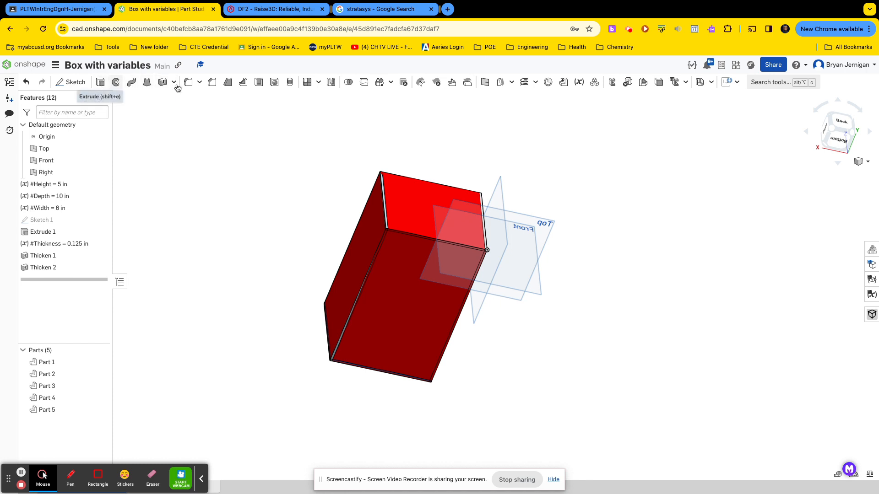
Thicken the box's bottom face inward by #Thickness as a new part
{"action": "right_click_drag", "start_coordinate": [209, 144], "coordinate": [208, 167]}
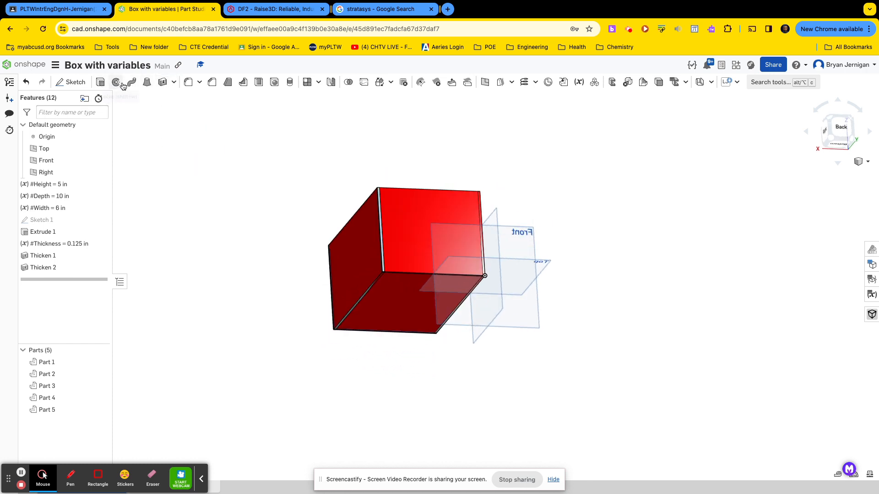
{"action": "left_click", "coordinate": [162, 83]}
{"action": "left_click", "coordinate": [406, 310]}
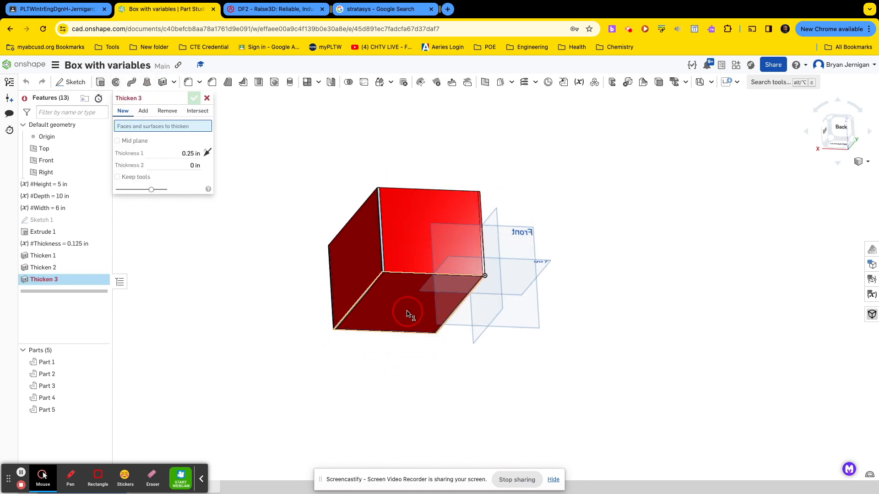
{"action": "right_click_drag", "start_coordinate": [293, 292], "coordinate": [284, 249]}
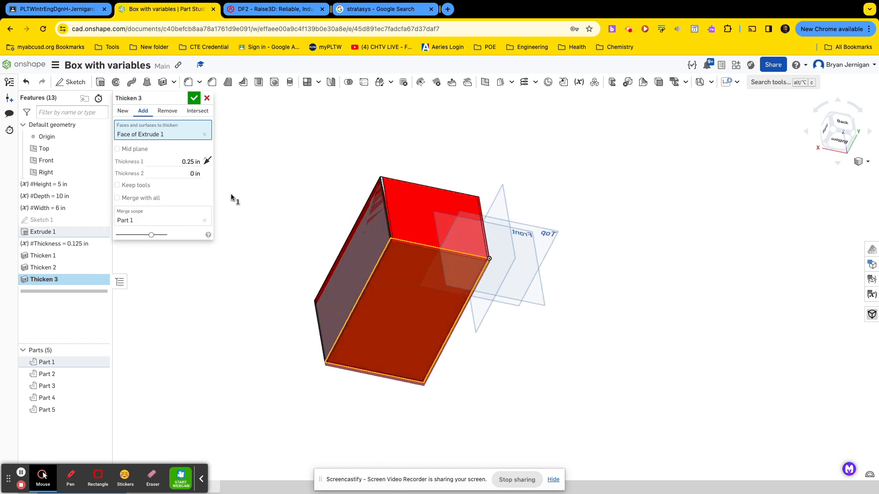
{"action": "left_click", "coordinate": [206, 162]}
{"action": "left_click", "coordinate": [192, 165]}
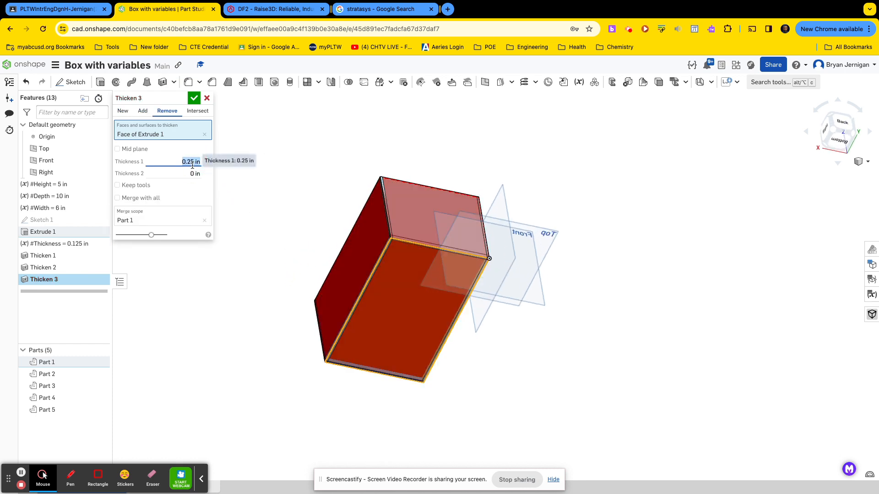
{"action": "type", "text": "thick"}
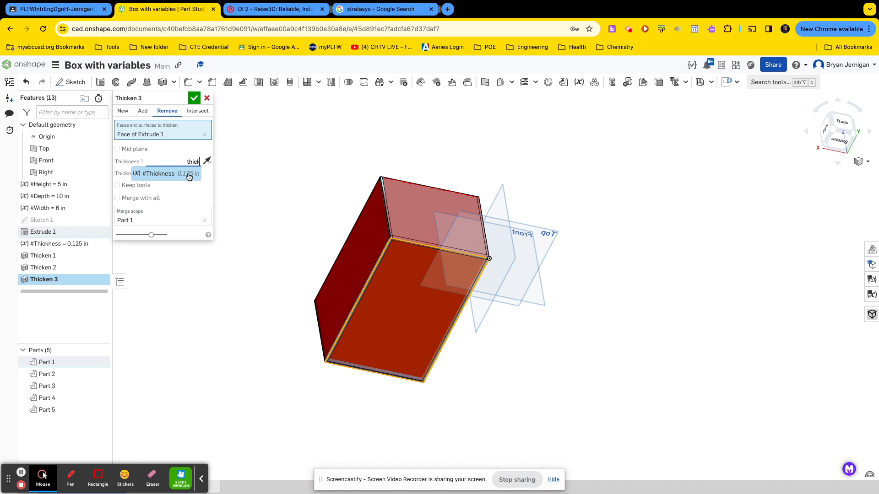
{"action": "left_click", "coordinate": [189, 174]}
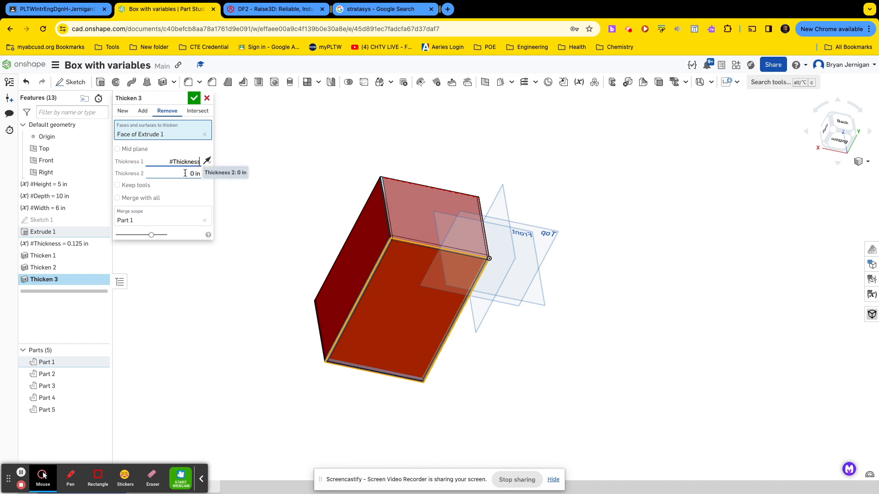
{"action": "key", "text": "Return"}
{"action": "left_click", "coordinate": [122, 111]}
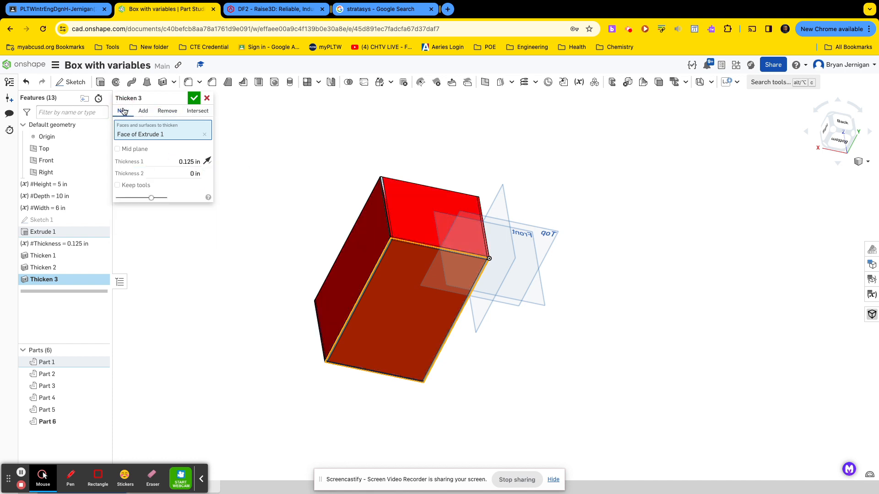
{"action": "left_click", "coordinate": [193, 99]}
Delete the original solid block, Part 1, leaving only the thickened walls and bottom
{"action": "right_click_drag", "start_coordinate": [464, 163], "coordinate": [465, 229]}
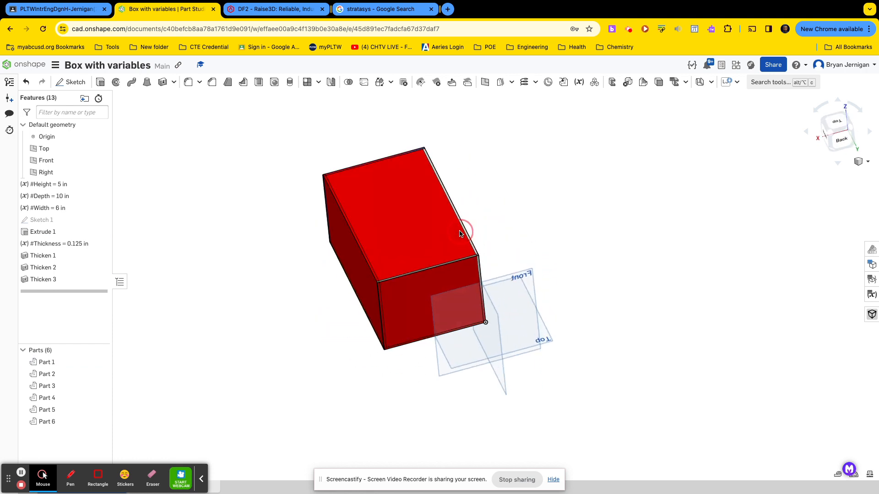
{"action": "right_click", "coordinate": [58, 361]}
{"action": "left_click", "coordinate": [89, 353]}
{"action": "right_click_drag", "start_coordinate": [290, 315], "coordinate": [270, 239]}
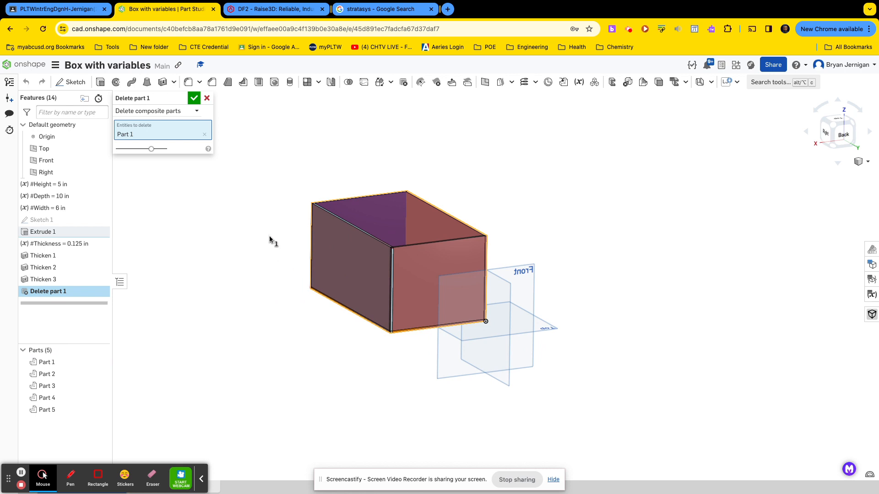
{"action": "left_click", "coordinate": [194, 98]}
Hide the default Top, Front and Right planes
{"action": "right_click_drag", "start_coordinate": [368, 229], "coordinate": [393, 221]}
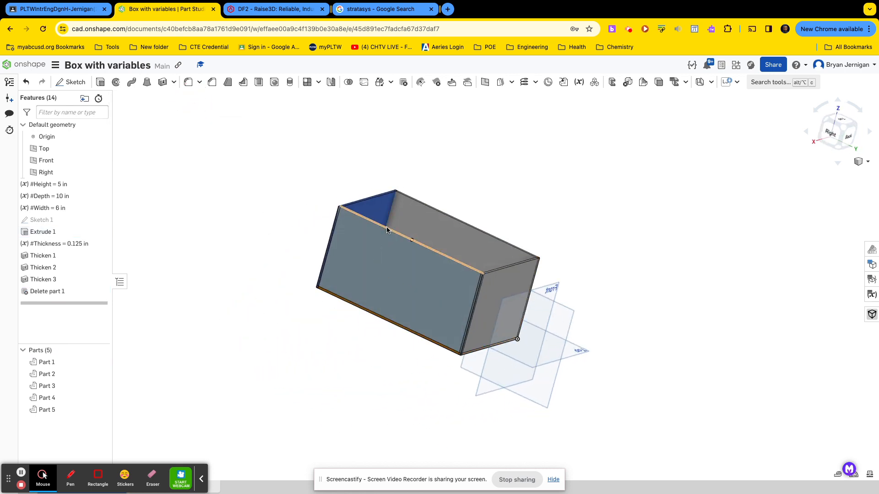
{"action": "key", "text": "p"}
{"action": "right_click_drag", "start_coordinate": [538, 228], "coordinate": [564, 220]}
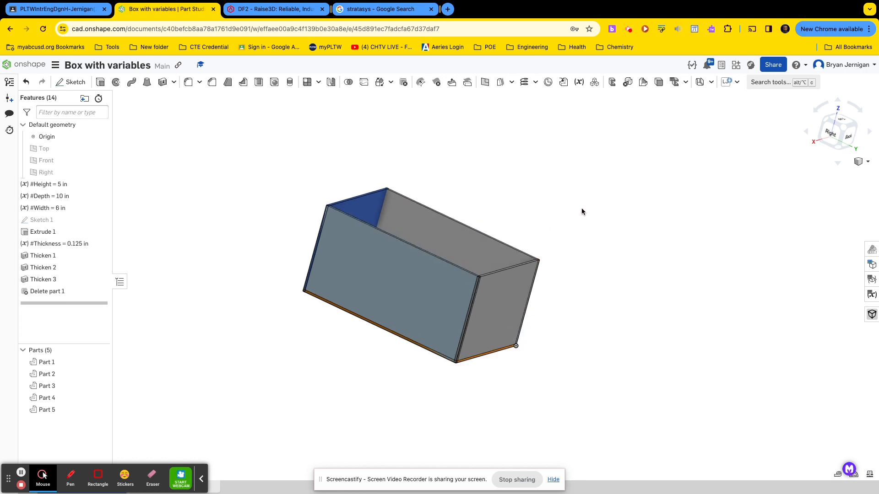
Join all five box parts with an automatic Laser Joint that uses adaptive pin sizing and 4 pins
{"action": "left_click", "coordinate": [726, 82]}
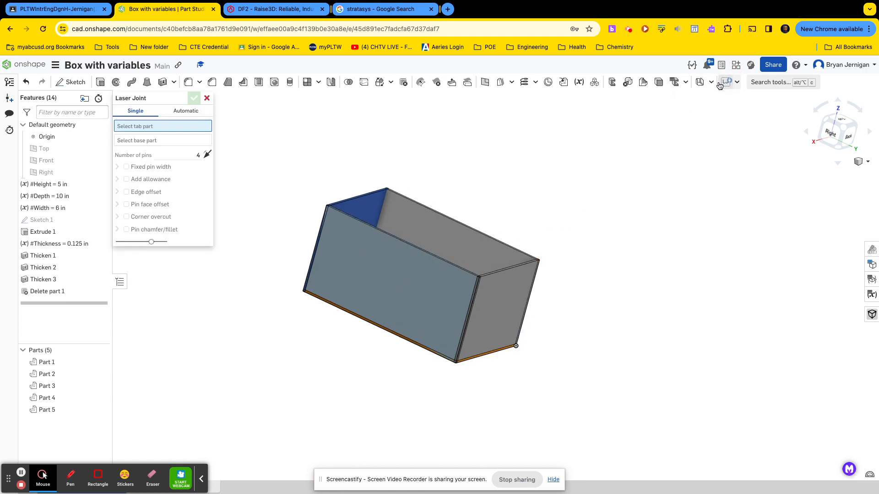
{"action": "left_click", "coordinate": [186, 111]}
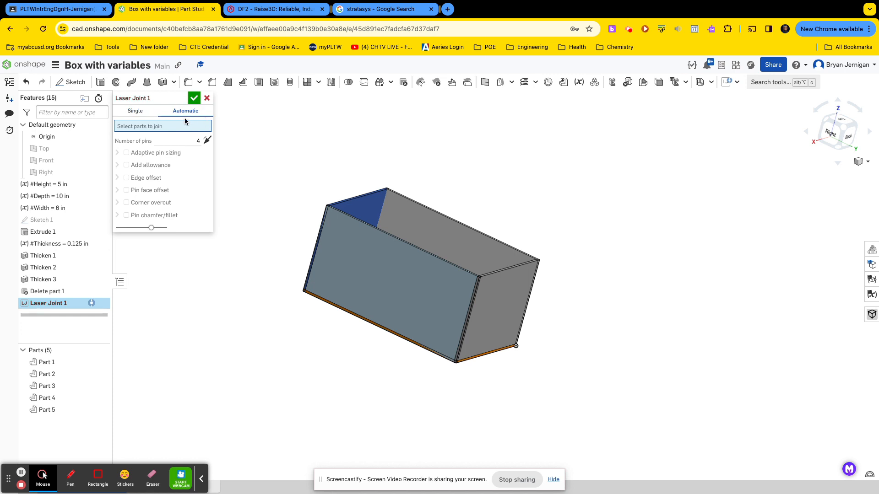
{"action": "left_click", "coordinate": [127, 153]}
{"action": "left_click", "coordinate": [577, 402]}
{"action": "left_click_drag", "start_coordinate": [577, 402], "coordinate": [300, 175]}
{"action": "right_click_drag", "start_coordinate": [598, 201], "coordinate": [561, 201]}
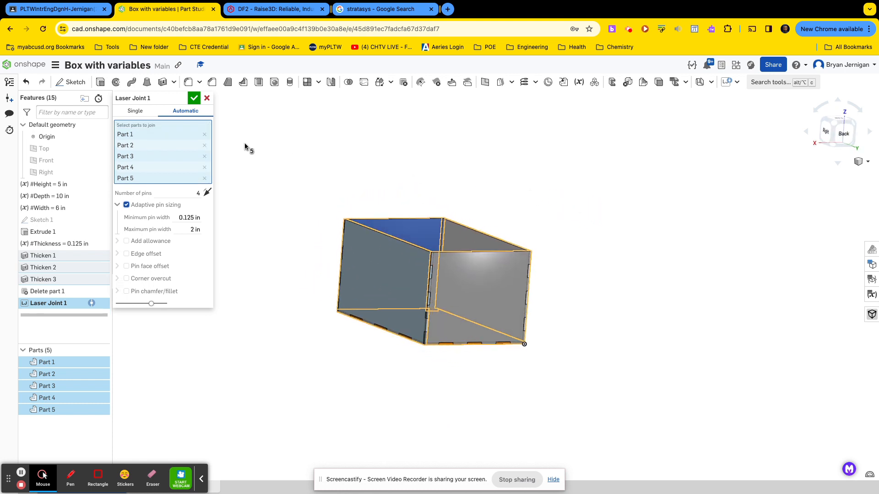
{"action": "left_click", "coordinate": [194, 98]}
Set the Height variable to 10 in and view the rebuilt box
{"action": "right_click_drag", "start_coordinate": [364, 197], "coordinate": [298, 204]}
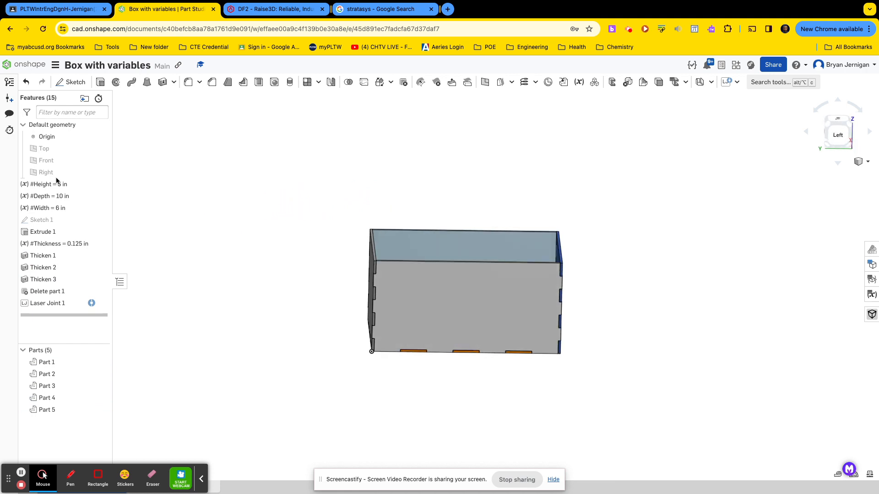
{"action": "double_click", "coordinate": [41, 185]}
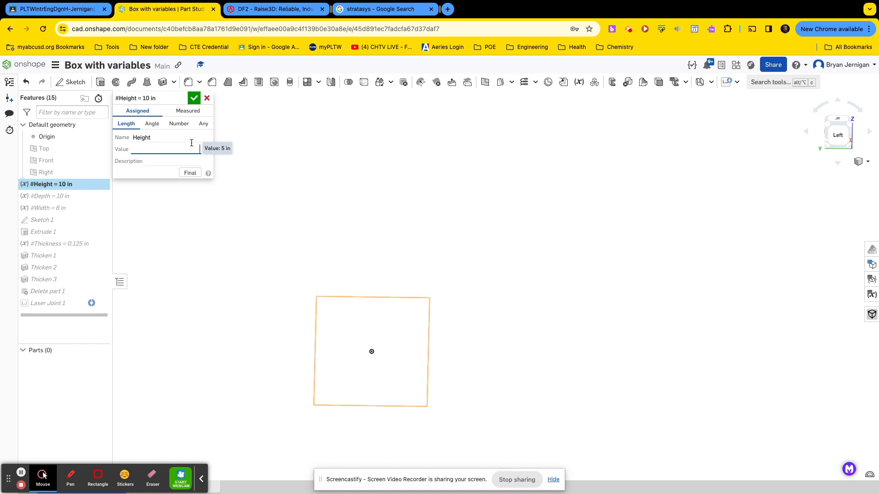
{"action": "left_click", "coordinate": [194, 98]}
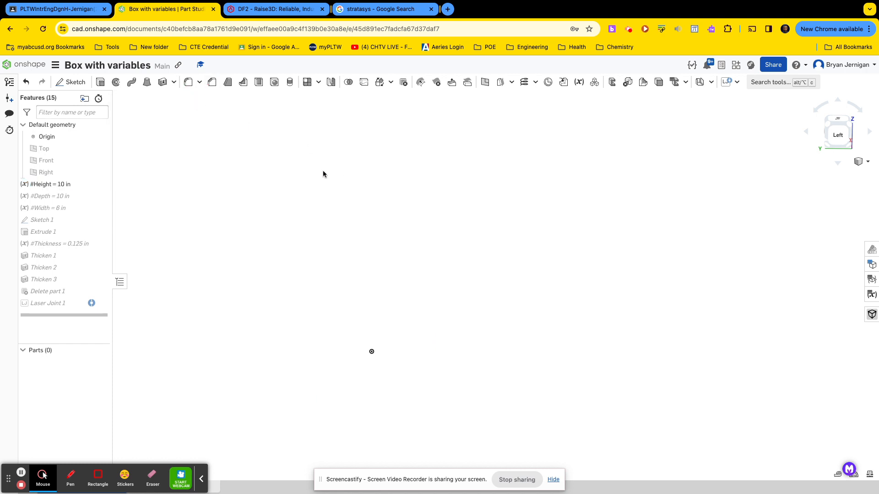
{"action": "right_click_drag", "start_coordinate": [411, 223], "coordinate": [318, 204]}
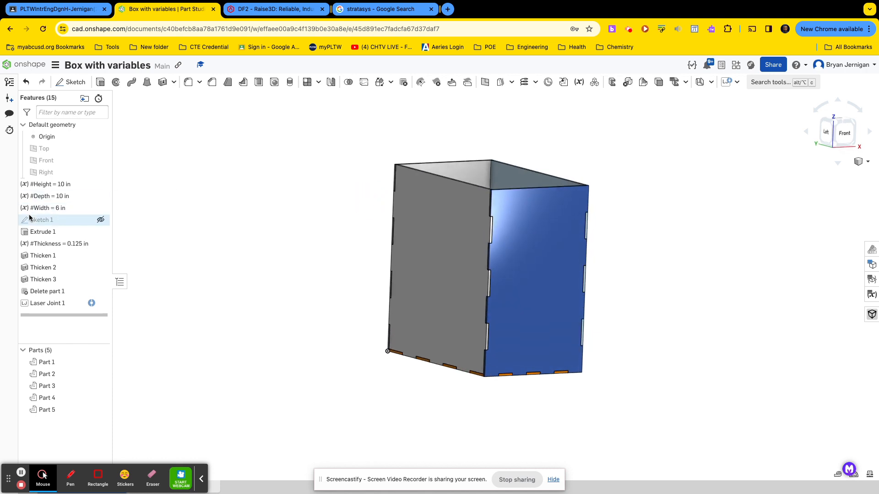
Move the Thickness variable above Sketch 1 in the feature order and set its value to 0.25 in
{"action": "mouse_move", "coordinate": [43, 243]}
{"action": "left_mouse_down"}
{"action": "mouse_move", "coordinate": [42, 207]}
{"action": "mouse_move", "coordinate": [43, 215]}
{"action": "left_mouse_up"}
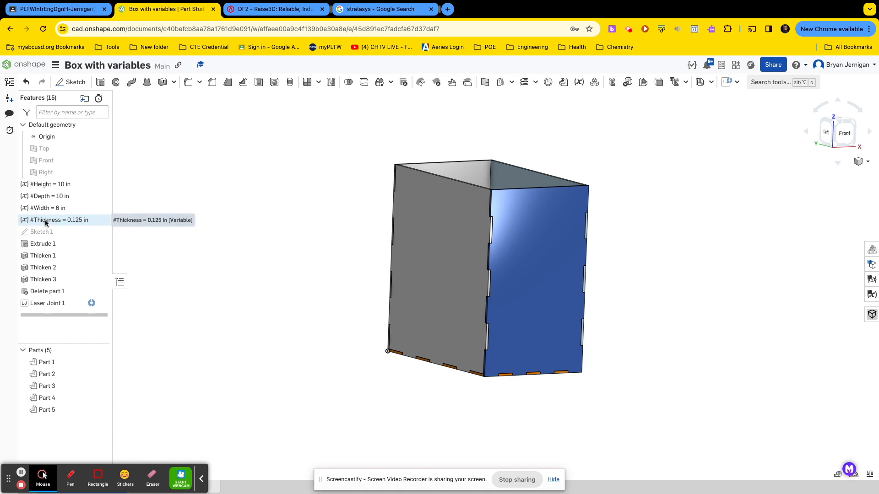
{"action": "double_click", "coordinate": [45, 221]}
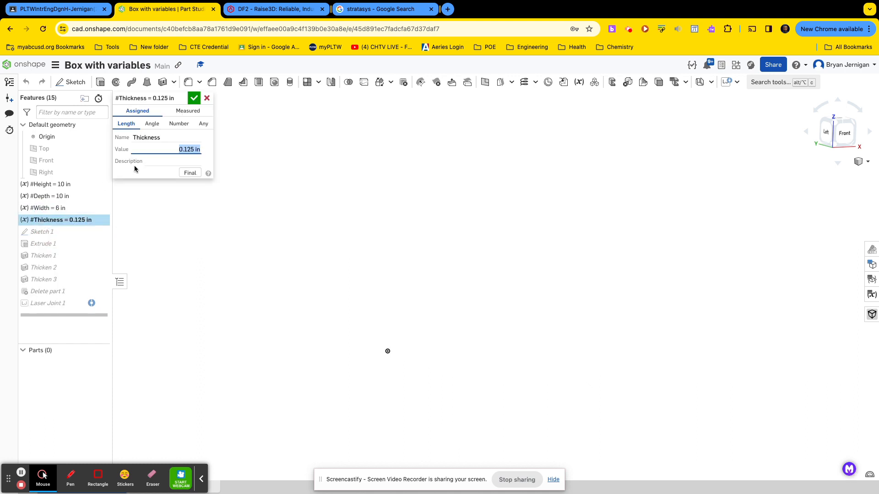
{"action": "double_click", "coordinate": [185, 148]}
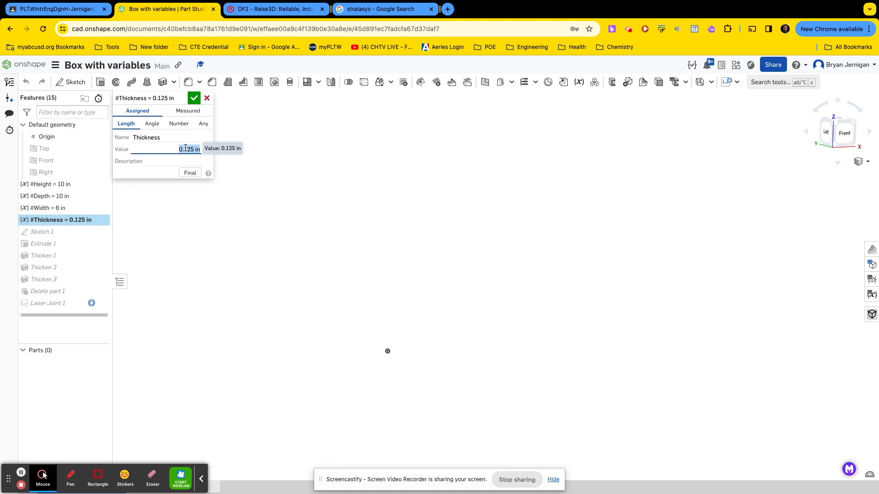
{"action": "key", "text": "Return"}
{"action": "left_click", "coordinate": [194, 98]}
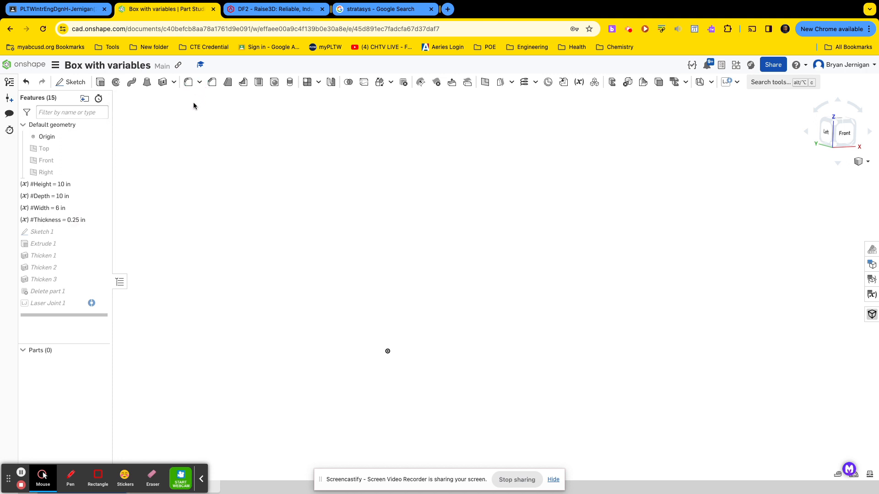
{"action": "right_click_drag", "start_coordinate": [479, 232], "coordinate": [506, 200]}
{"action": "scroll", "coordinate": [482, 225], "scroll_direction": "down", "scroll_amount": 2}
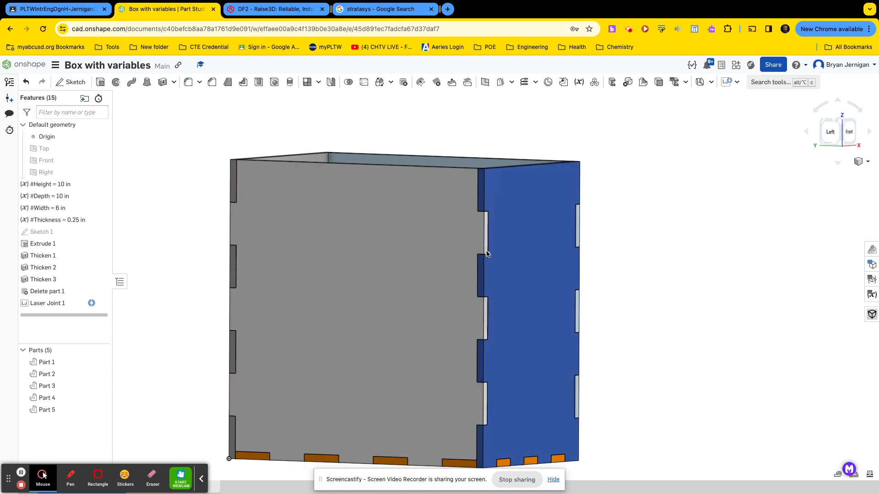
Set the Thickness variable to 0.125 in and view the rebuilt box joints
{"action": "double_click", "coordinate": [64, 220]}
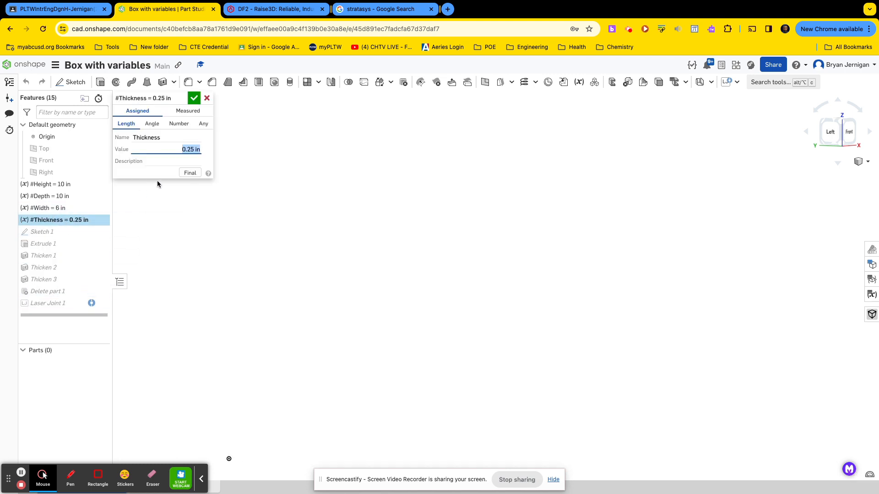
{"action": "type", "text": ".125"}
{"action": "left_click", "coordinate": [195, 99]}
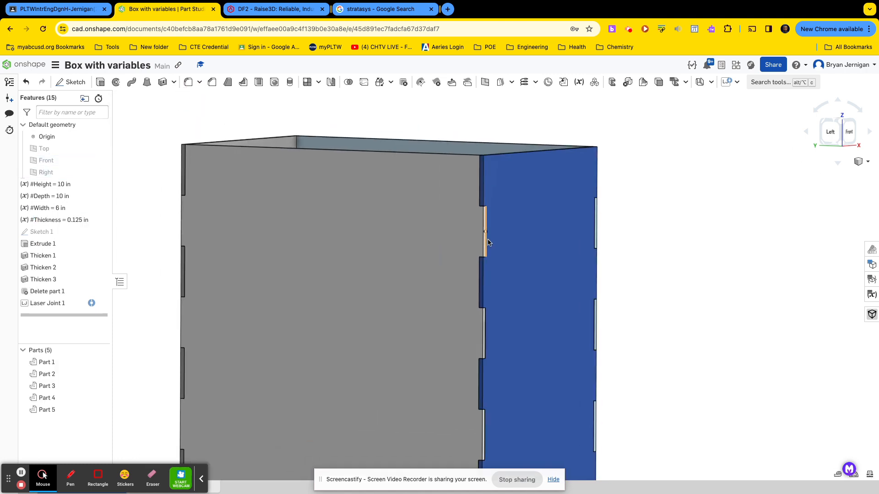
{"action": "scroll", "coordinate": [488, 242], "scroll_direction": "down", "scroll_amount": 3}
{"action": "scroll", "coordinate": [488, 243], "scroll_direction": "up", "scroll_amount": 2}
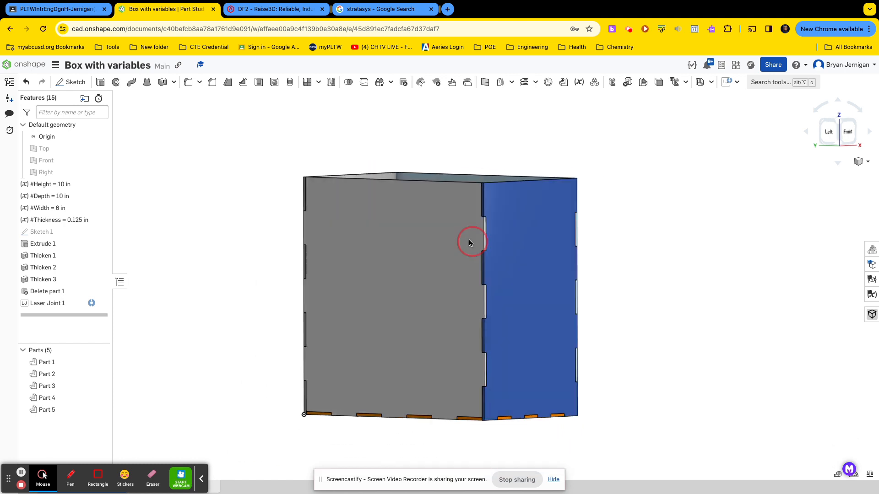